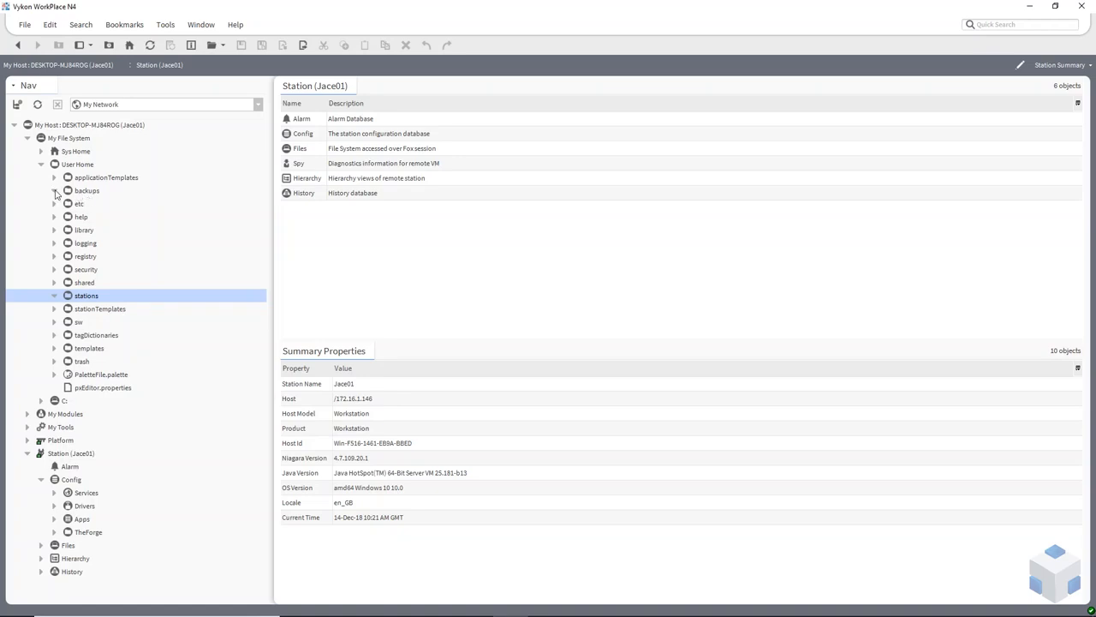
Back up Jace01 as backup_Jace01_181214_1024.dist and confirm it appears in the backups folder.
right_click(58, 454)
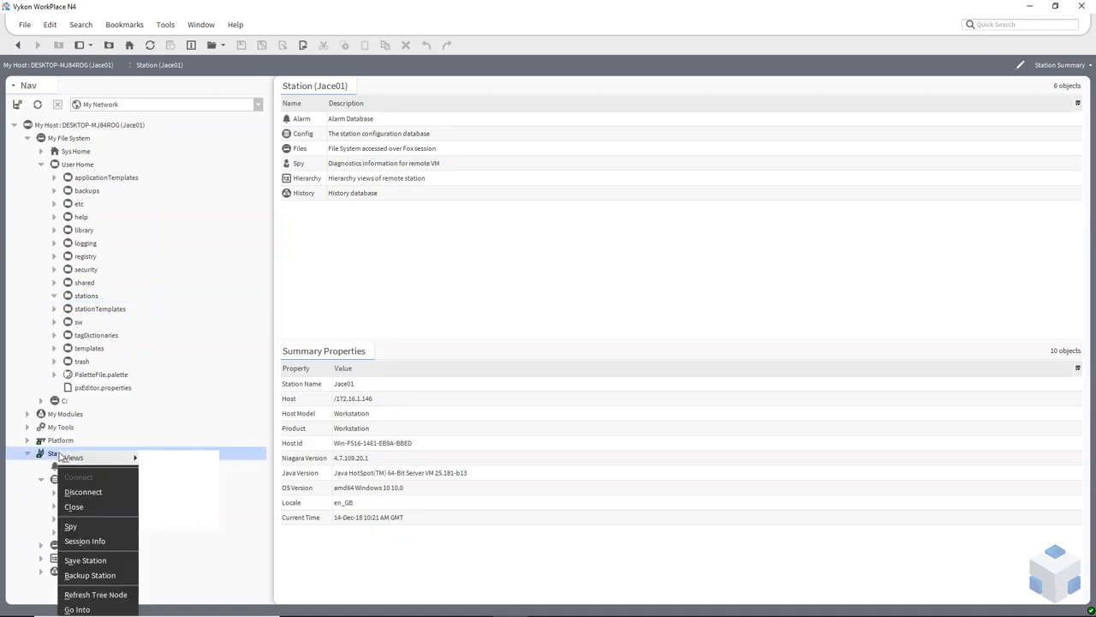
left_click(110, 577)
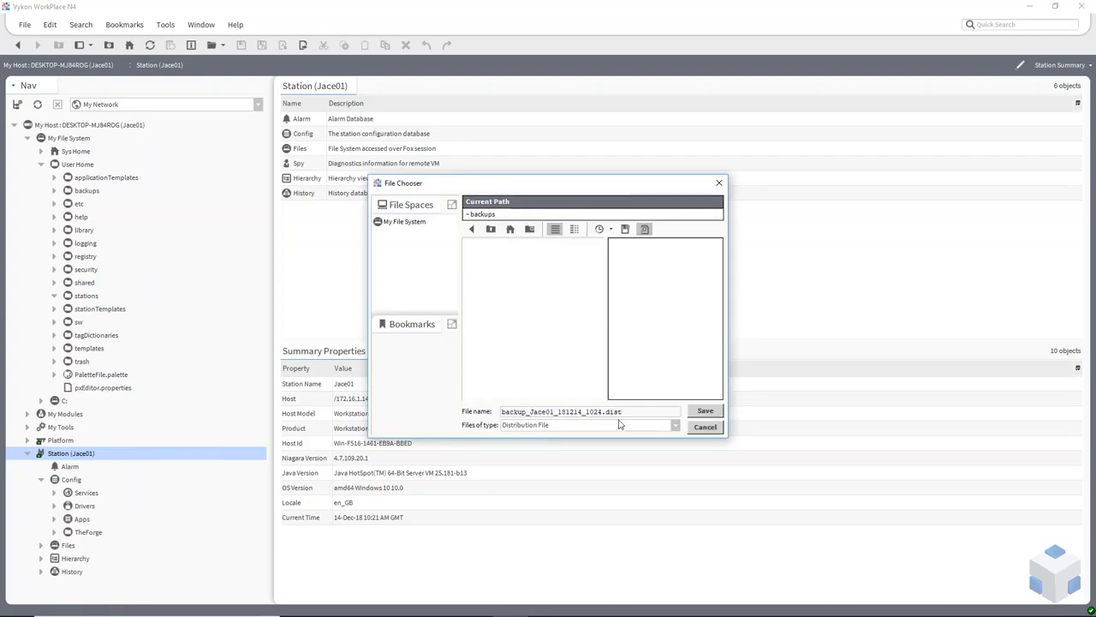
left_click(701, 412)
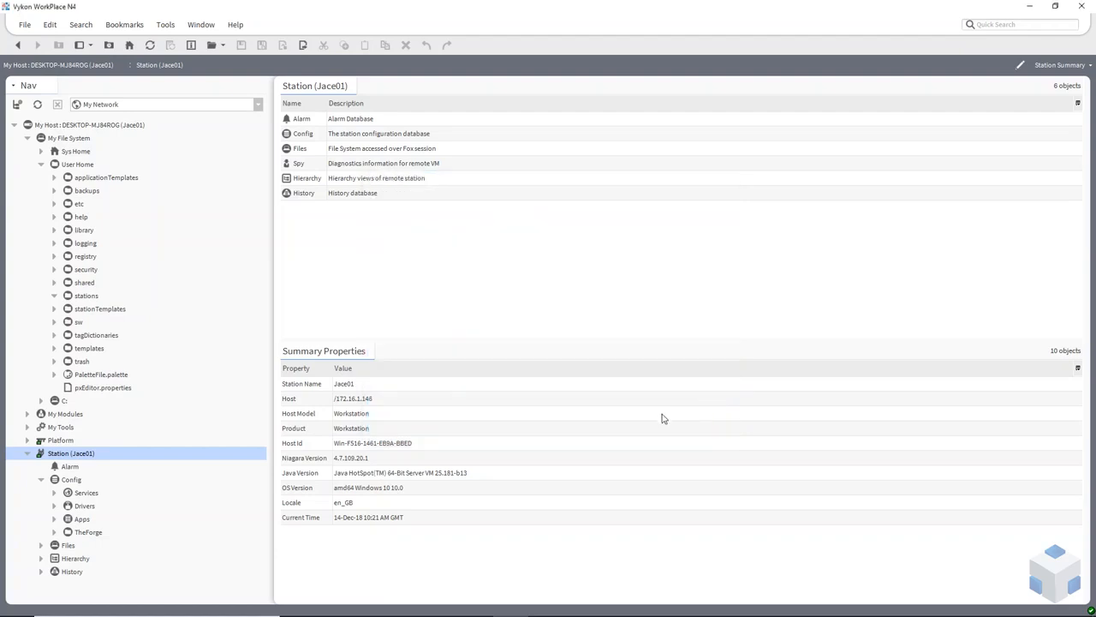
left_click(54, 191)
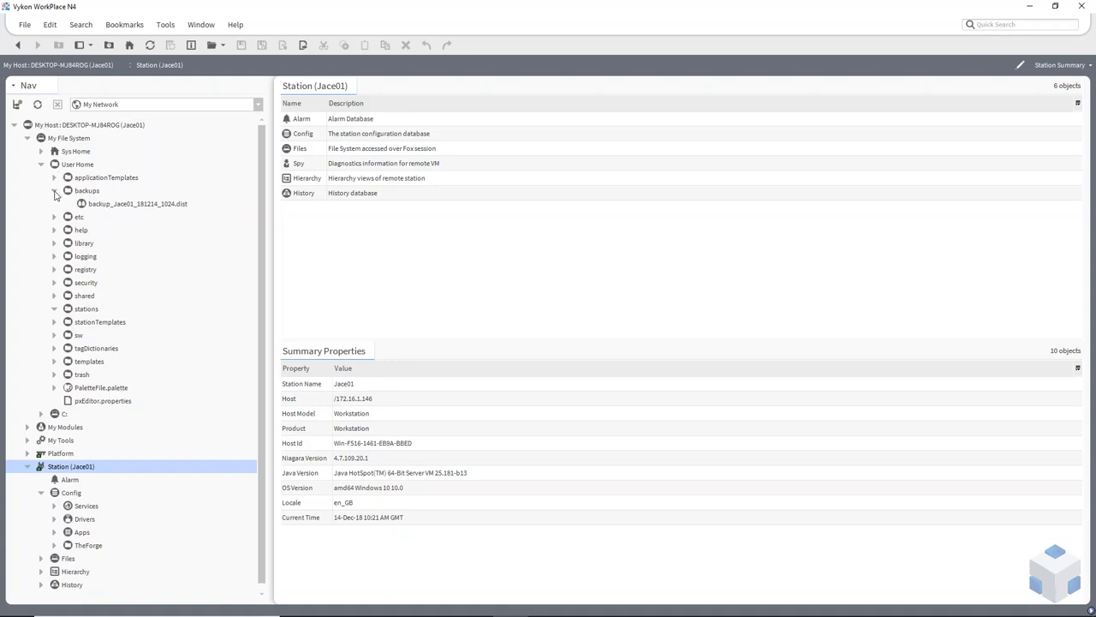
left_click(55, 193)
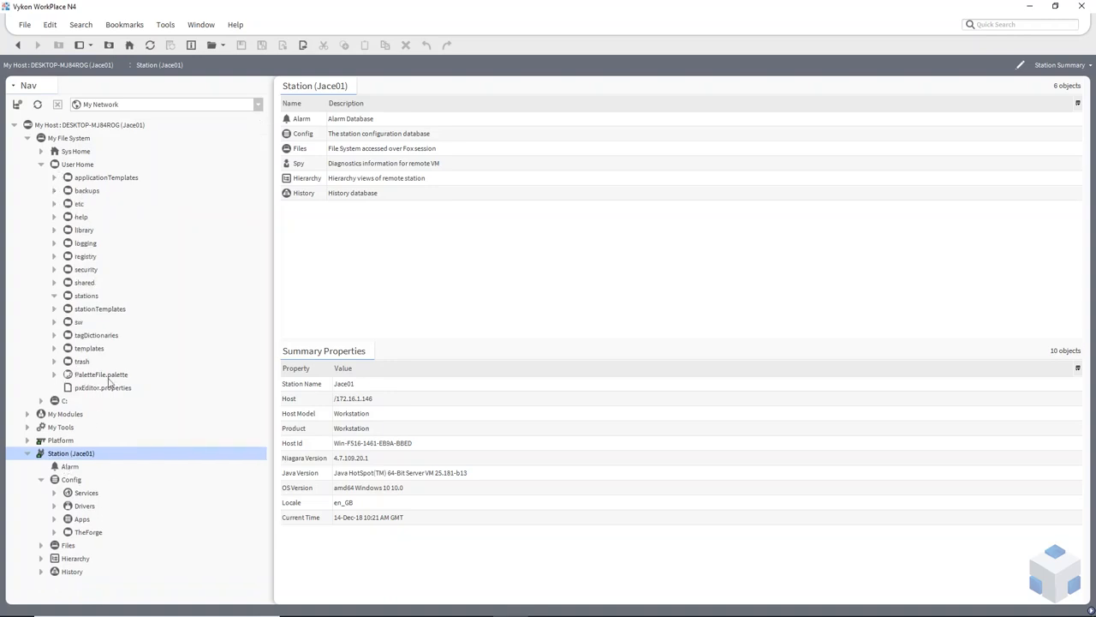
In Platform's Station Copier, select Jace01 under localhost and start copying it to this computer.
left_click(26, 440)
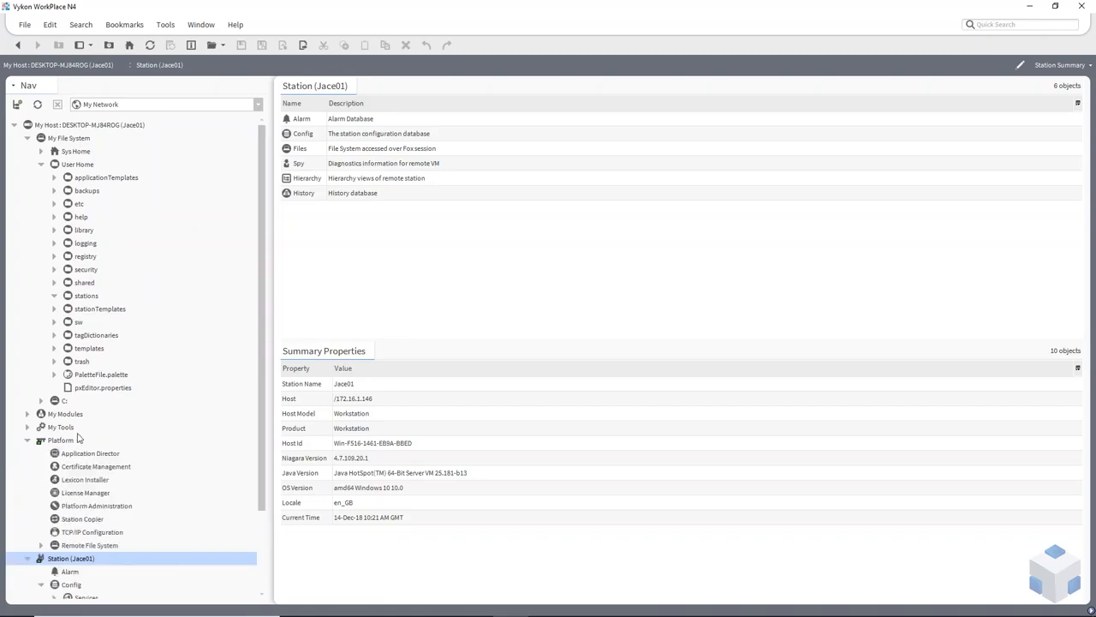
scroll(79, 436, "down", 3)
left_click(83, 428)
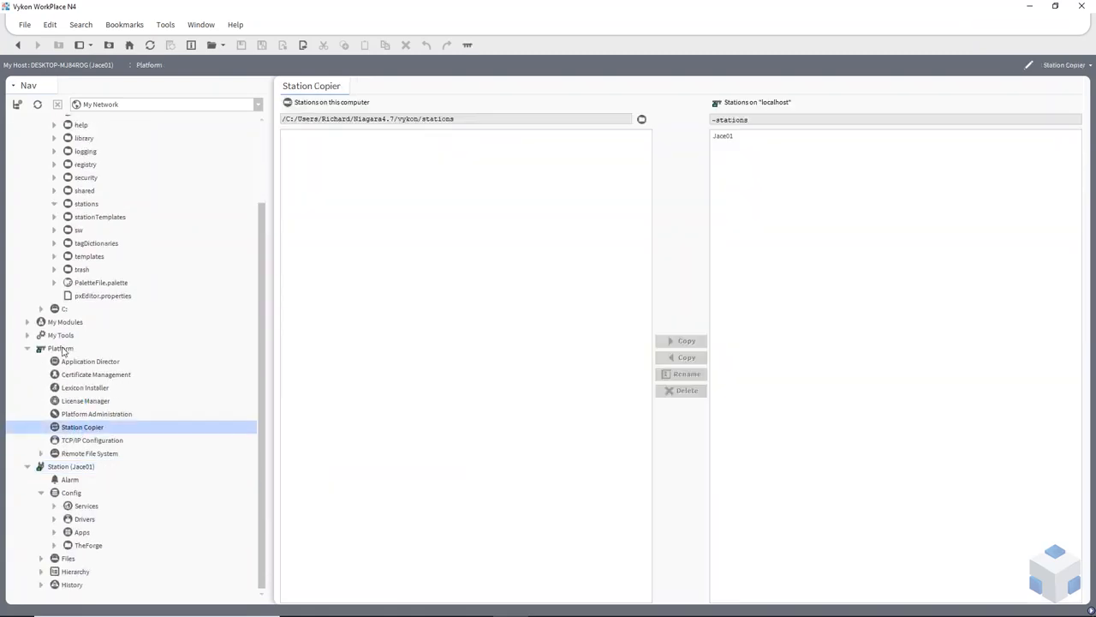
left_click(723, 138)
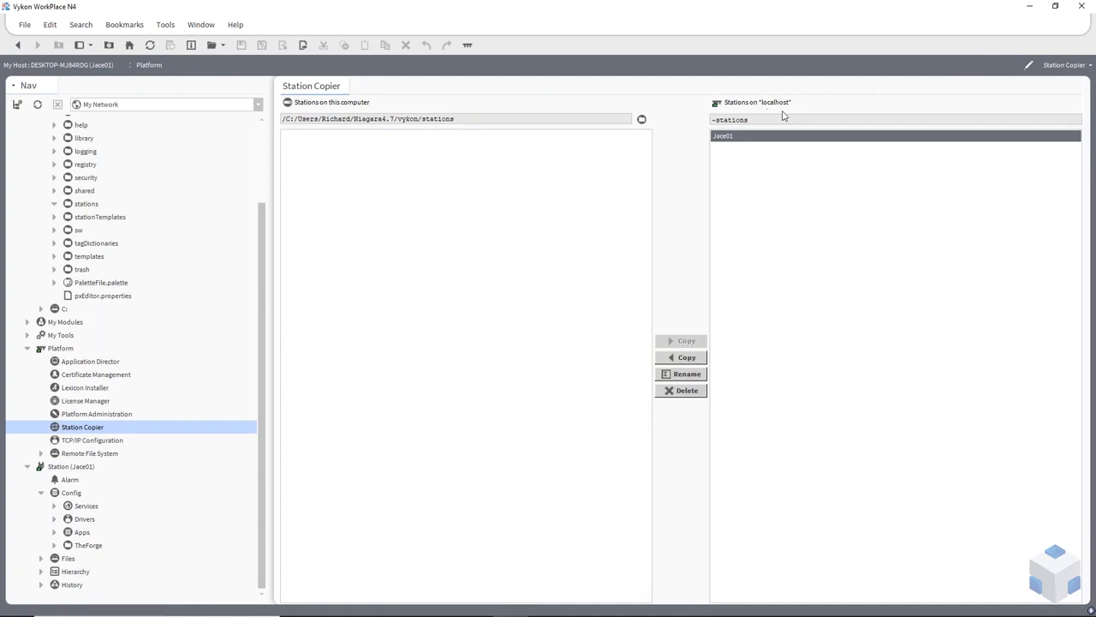
left_click(694, 358)
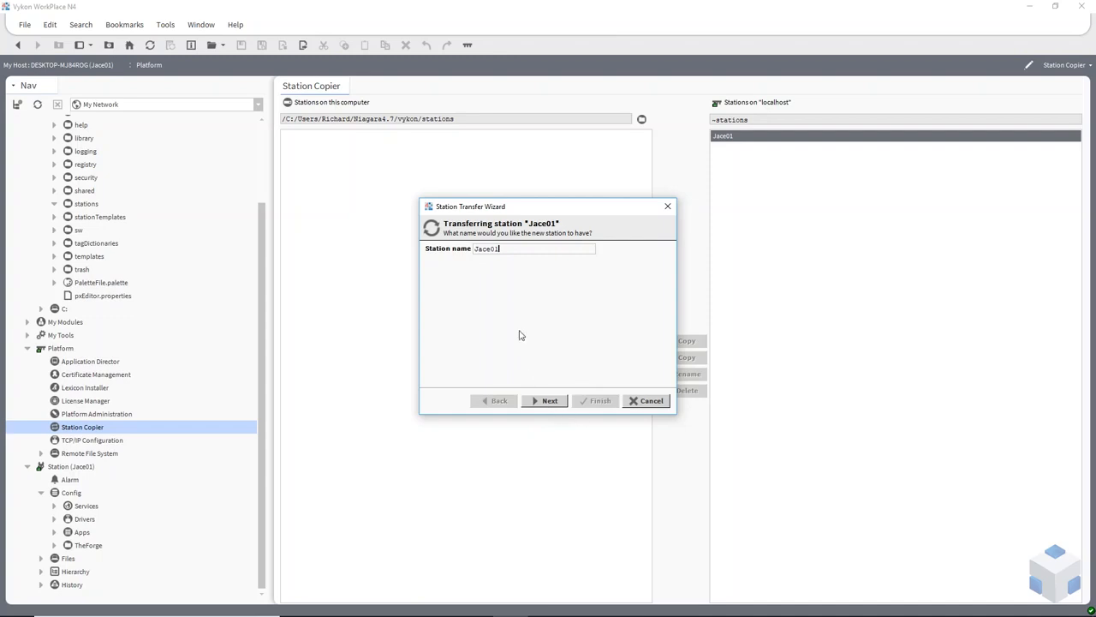
Run the Station Transfer Wizard keeping the name Jace01 and copying every file.
left_click(546, 401)
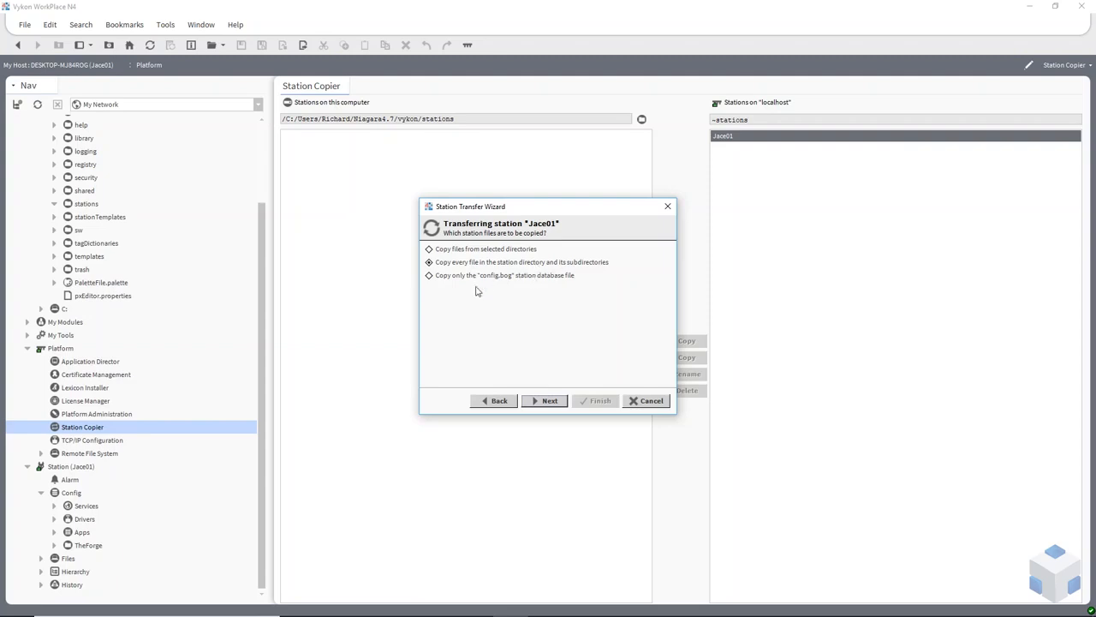
left_click(550, 403)
left_click(599, 400)
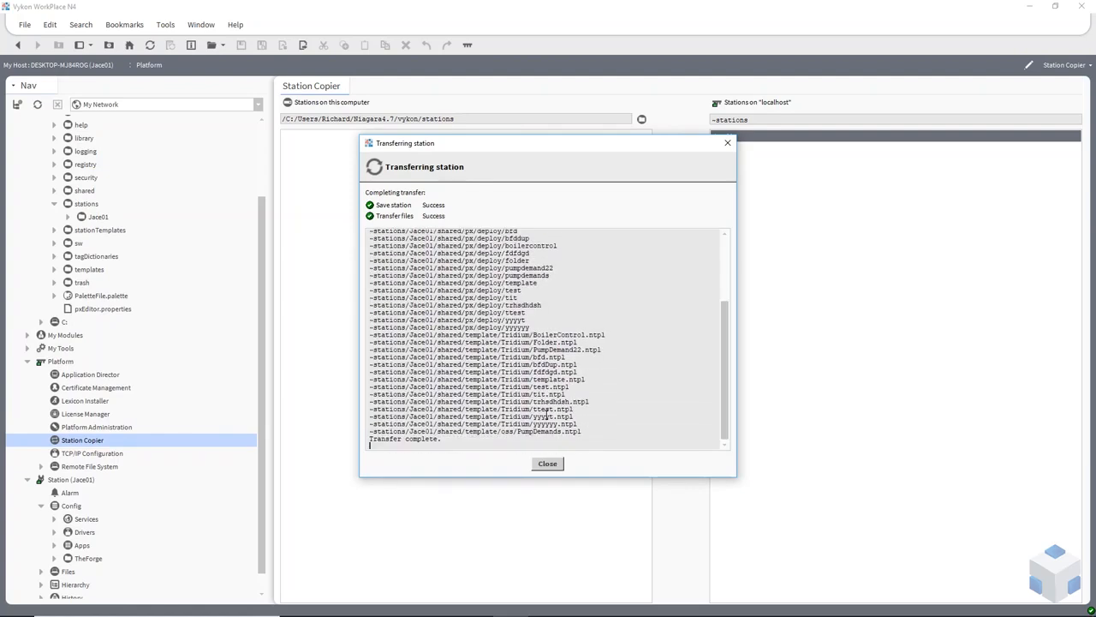
left_click(547, 463)
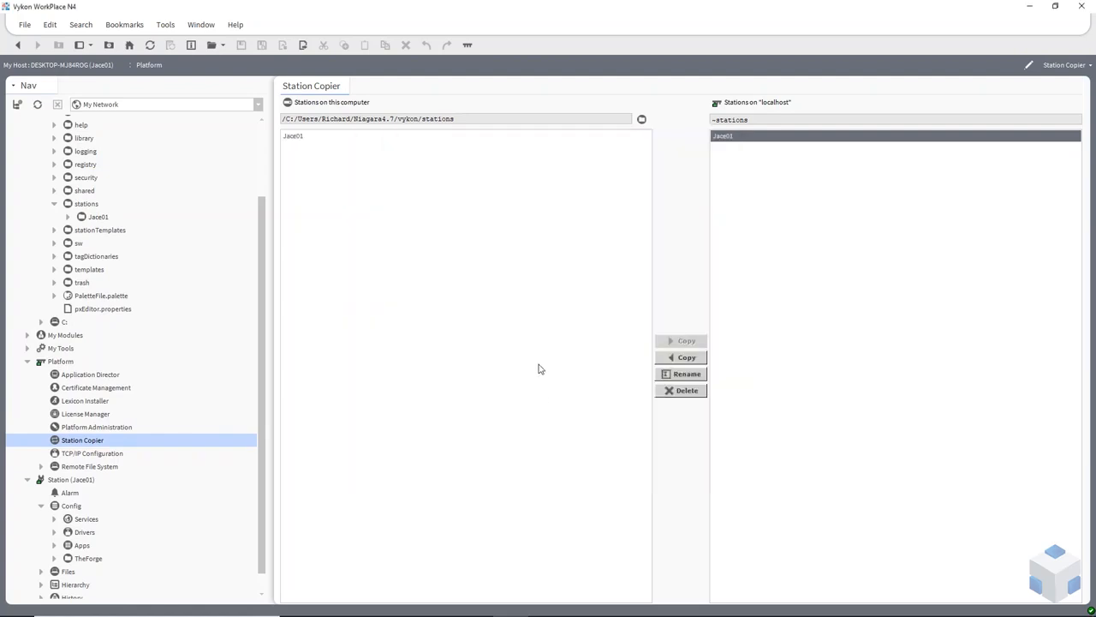
Locate the copied Jace01 under local stations and bring up Application Director.
left_click(297, 137)
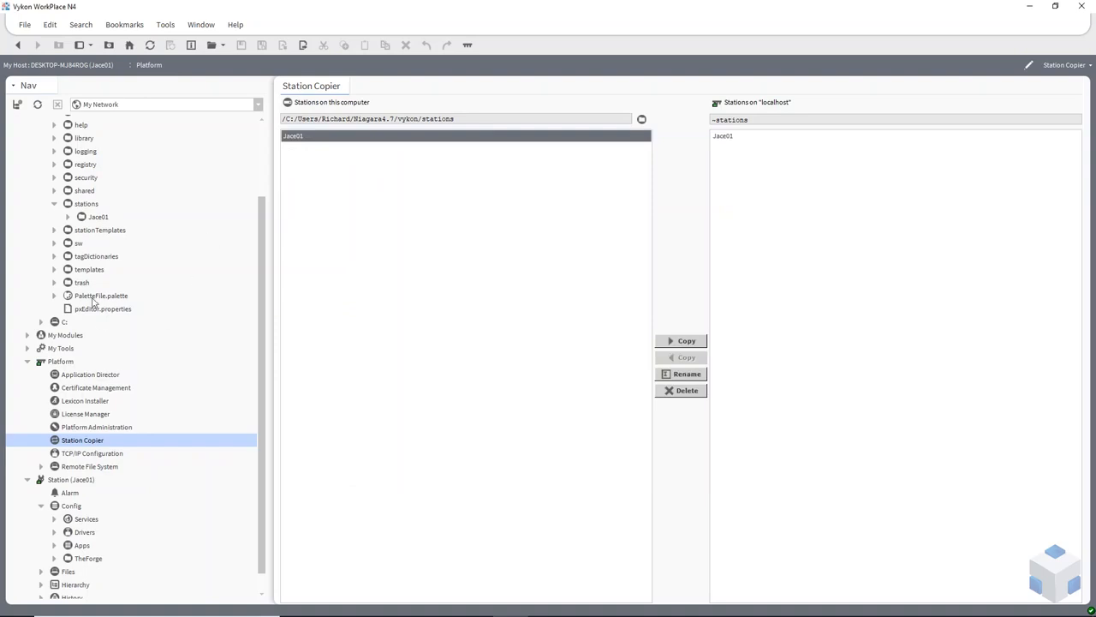
left_click(100, 218)
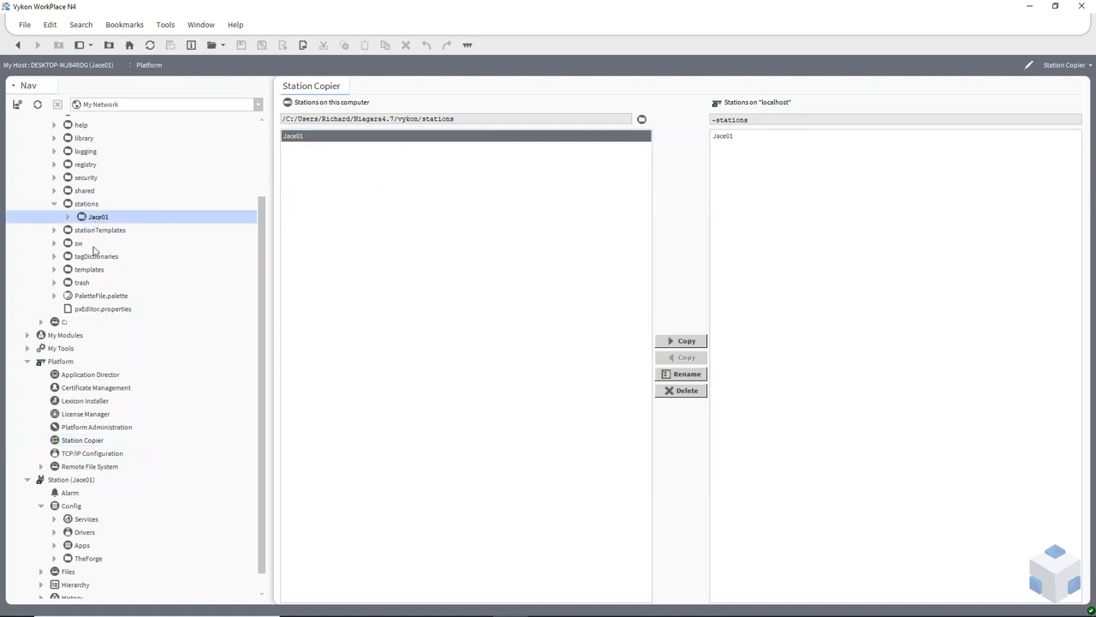
scroll(119, 218, "up", 2)
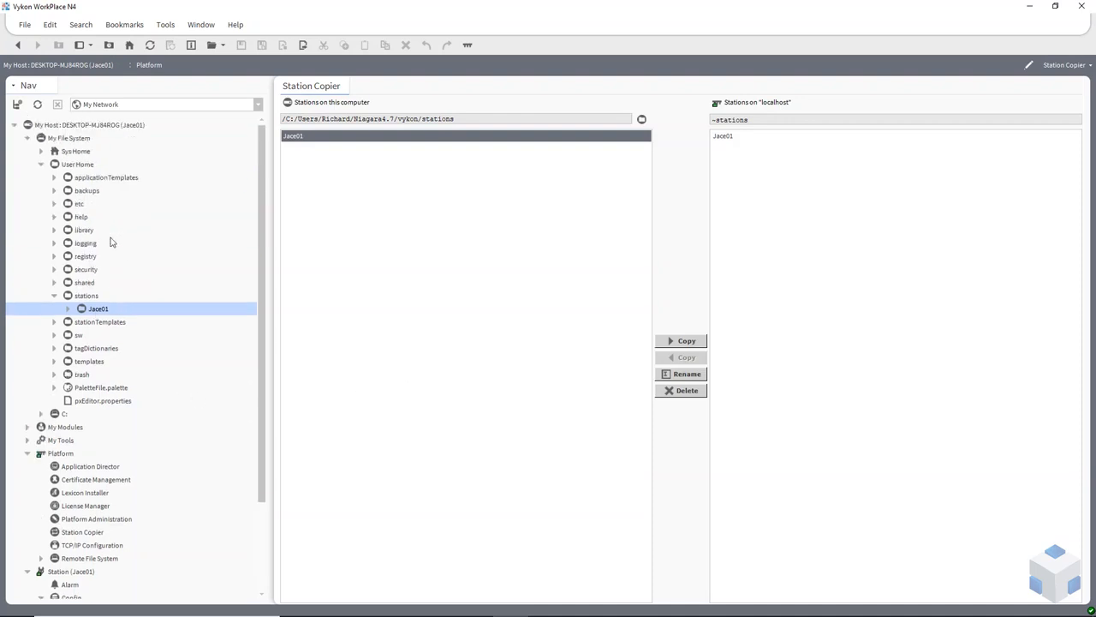
scroll(107, 484, "down", 1)
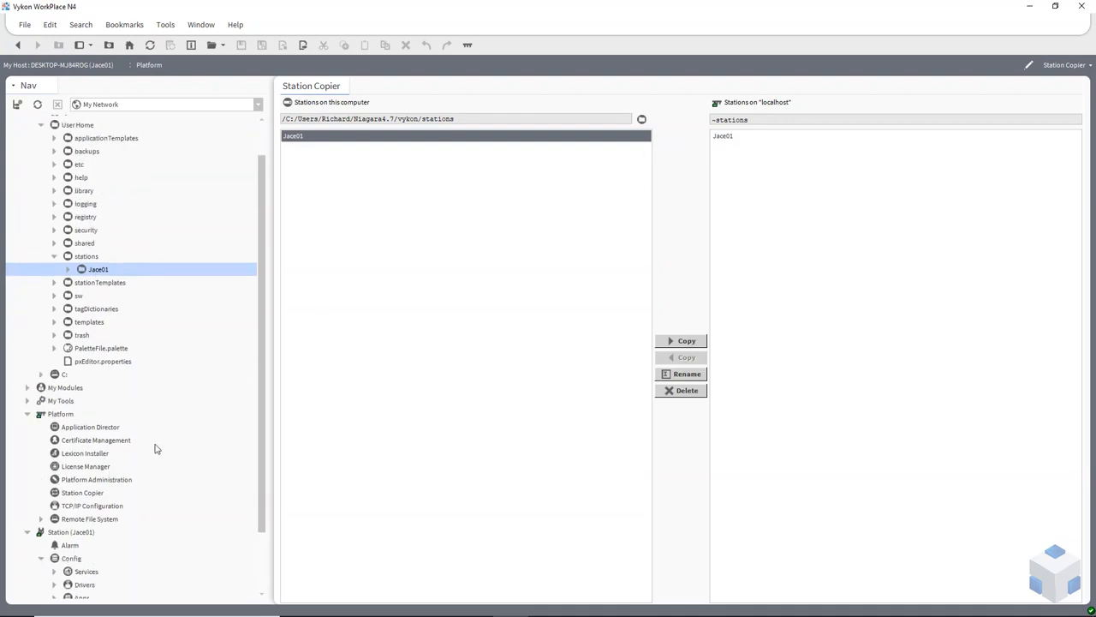
double_click(82, 430)
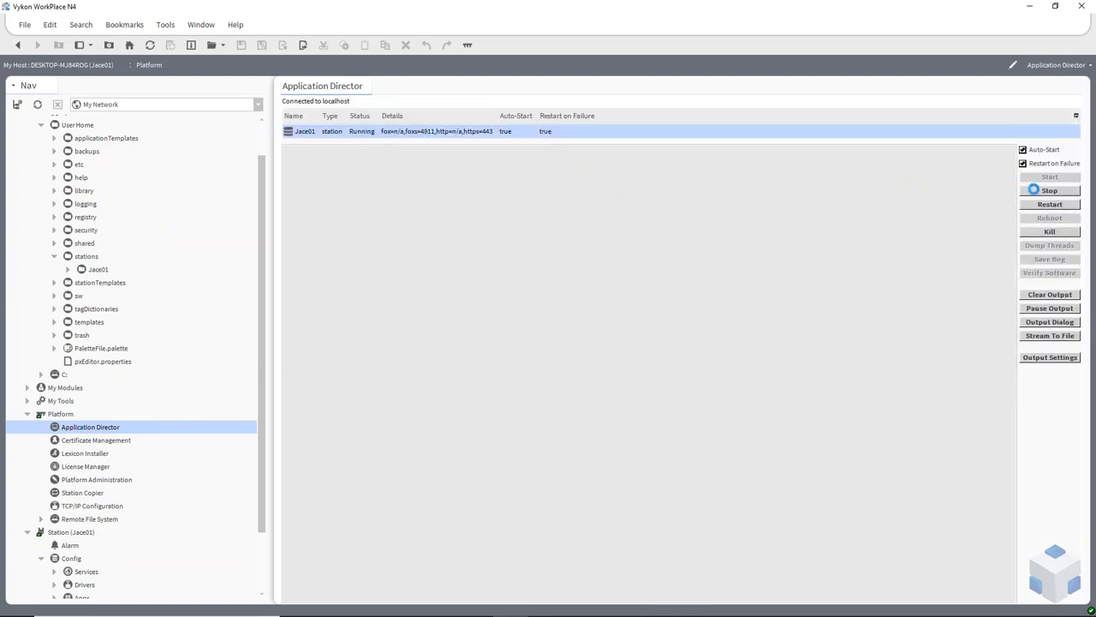
Stop the local Jace01 station, then collapse Platform and My File System in the Nav tree.
left_click(1048, 190)
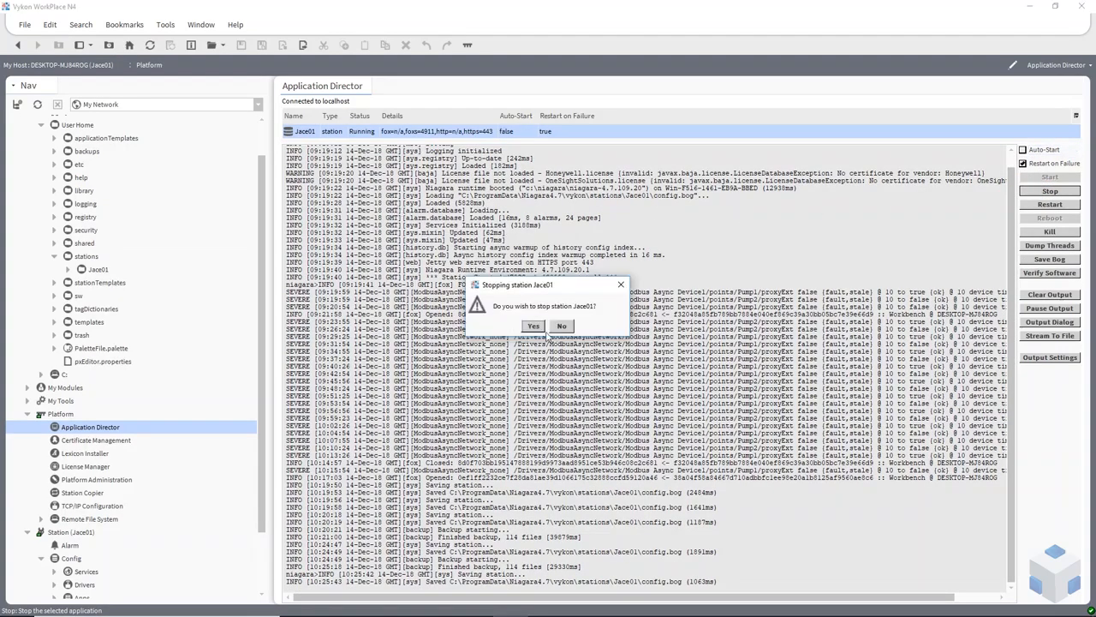
left_click(533, 325)
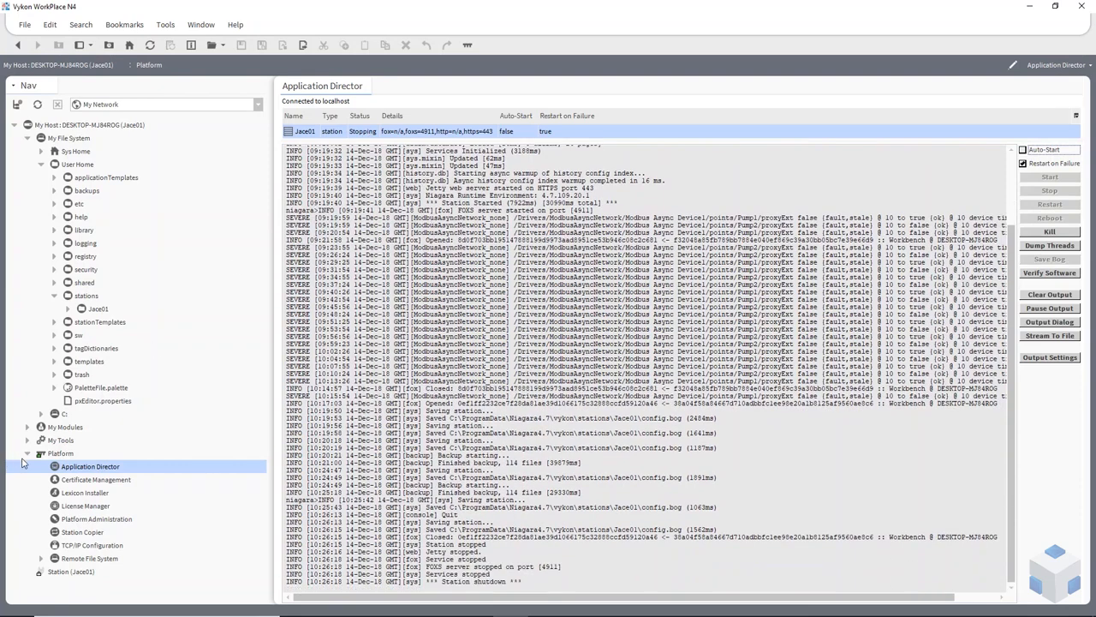
left_click(28, 455)
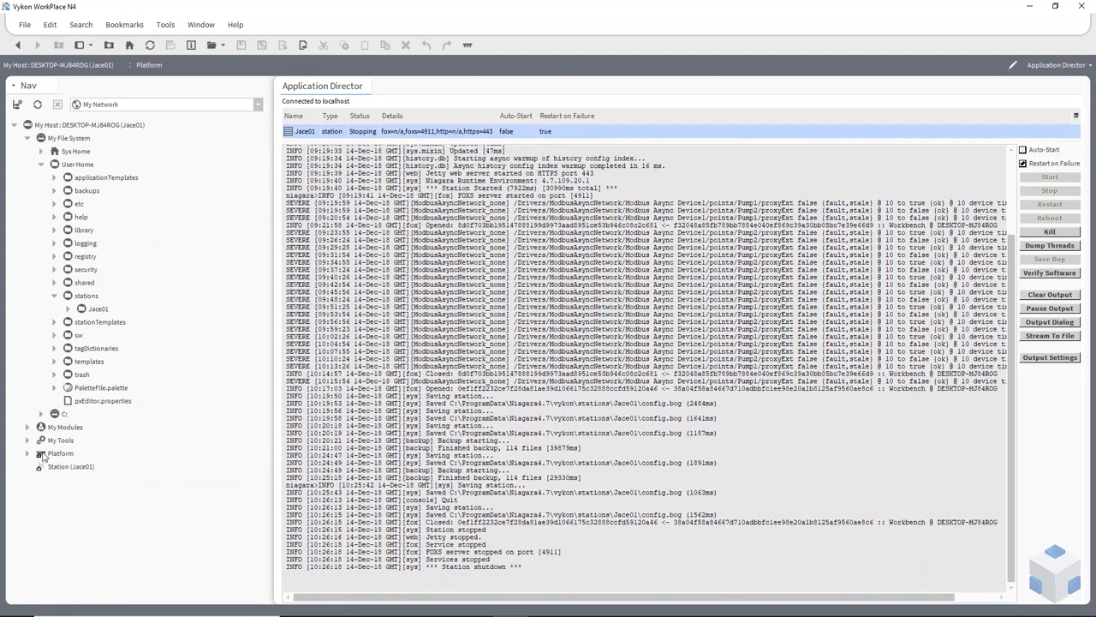
left_click(29, 138)
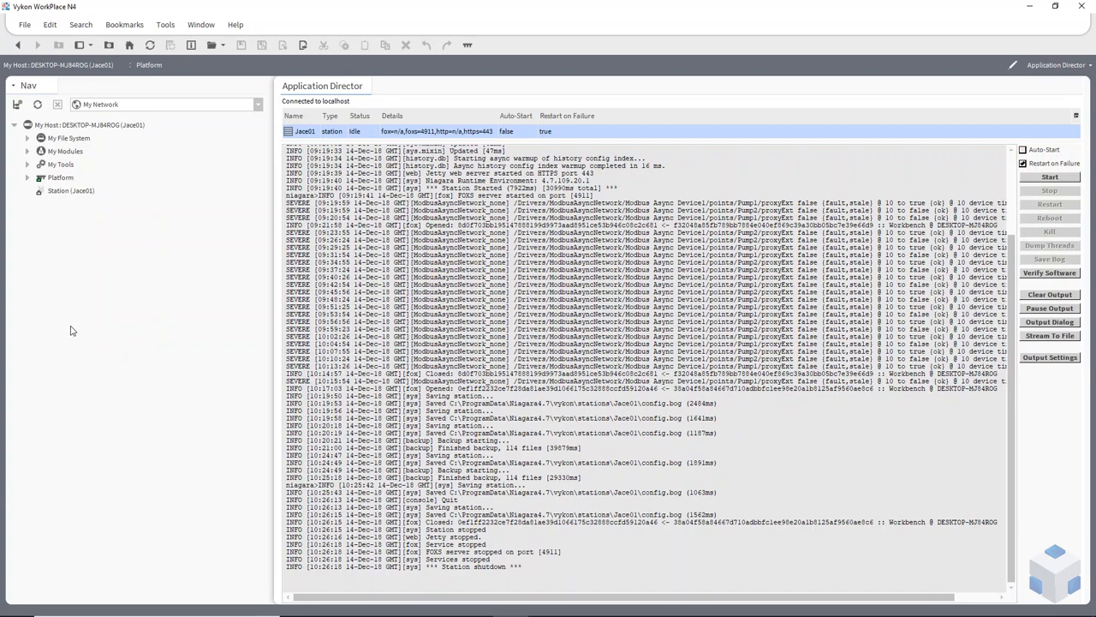
Connect to host 172.16.6.201 on port 5011 using a Platform TLS Connection.
left_click(25, 26)
mouse_move(38, 43)
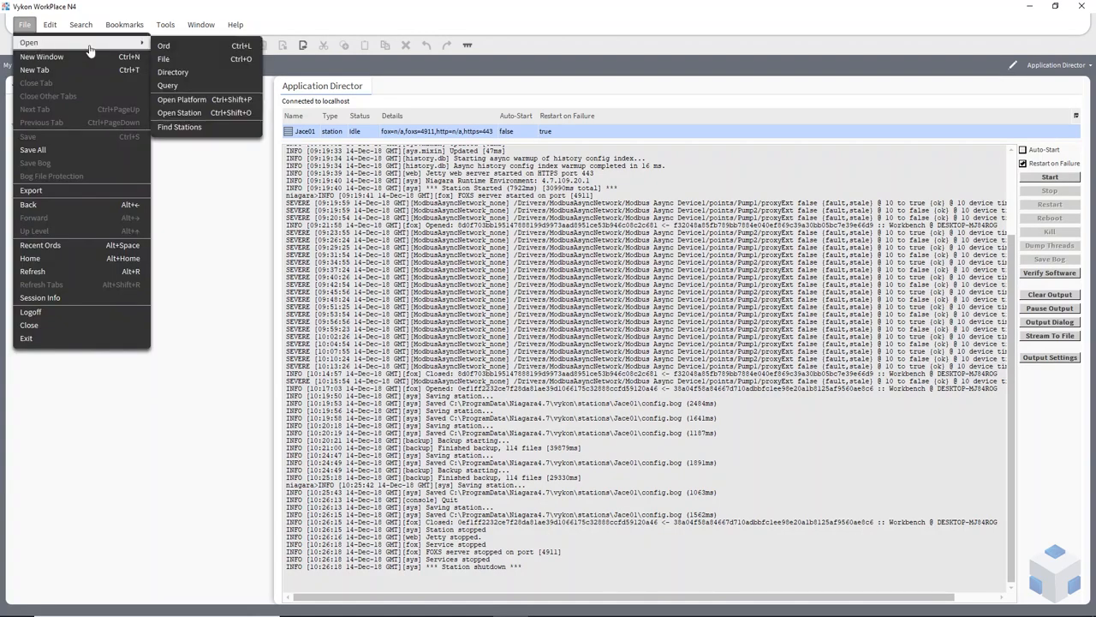
left_click(224, 103)
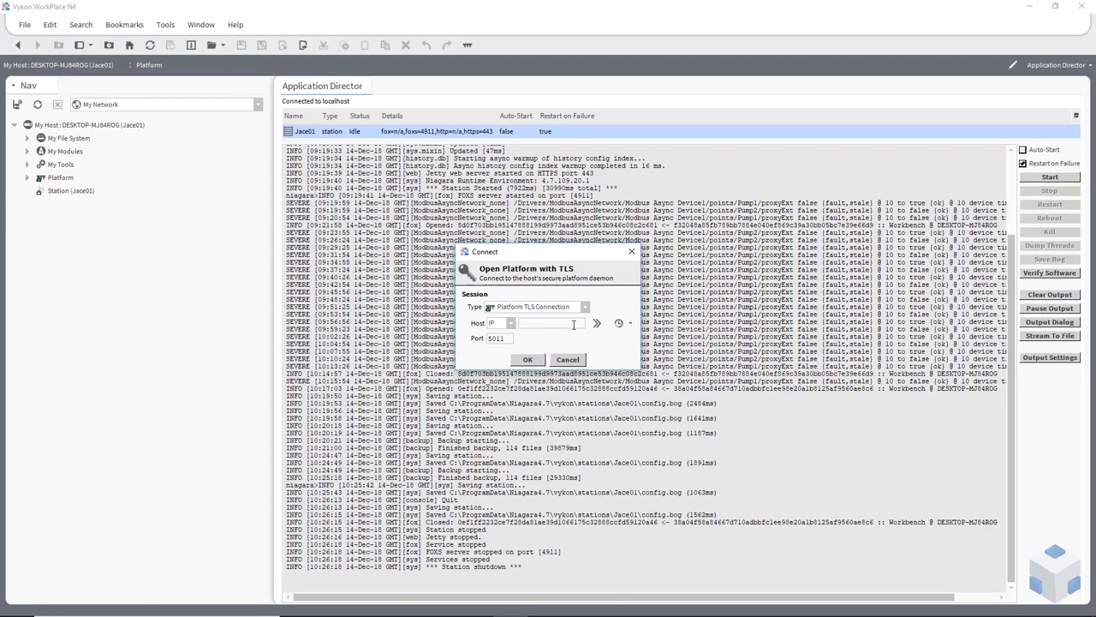
left_click(565, 328)
type("172.16.6.201")
left_click(512, 307)
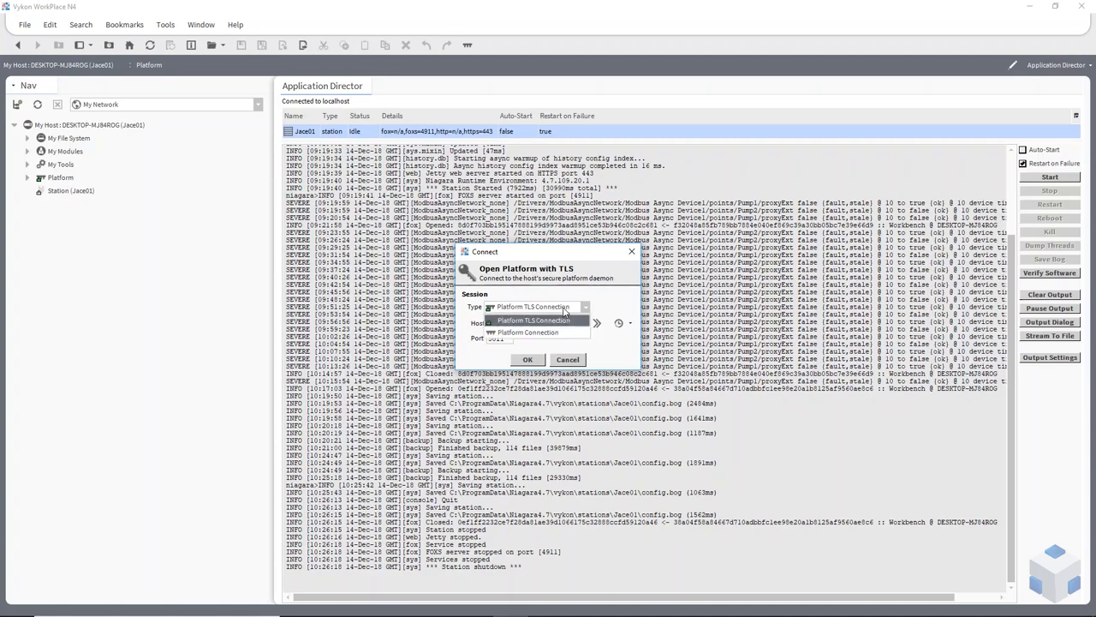
left_click(521, 312)
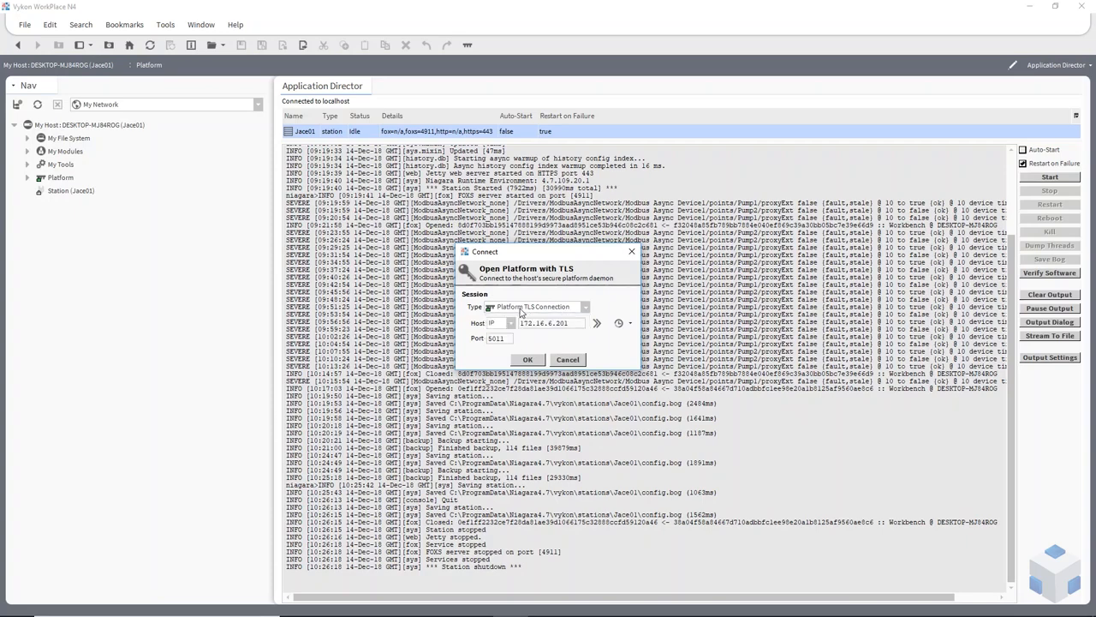
left_click(527, 359)
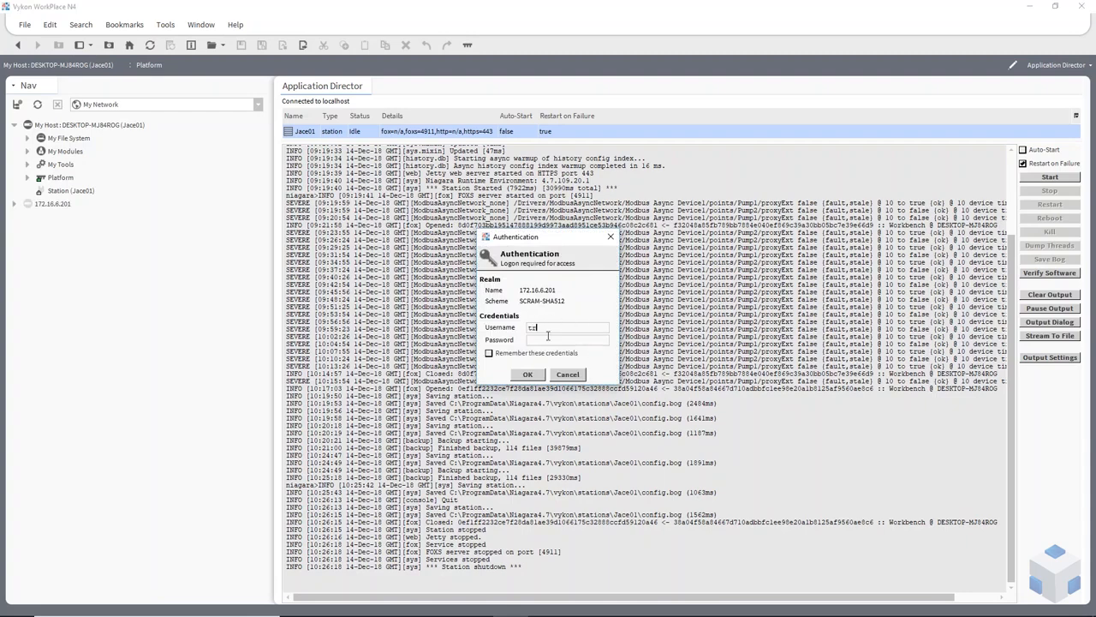
Log on to the 172.16.6.201 platform with the default username and password.
type("dium")
left_click(527, 375)
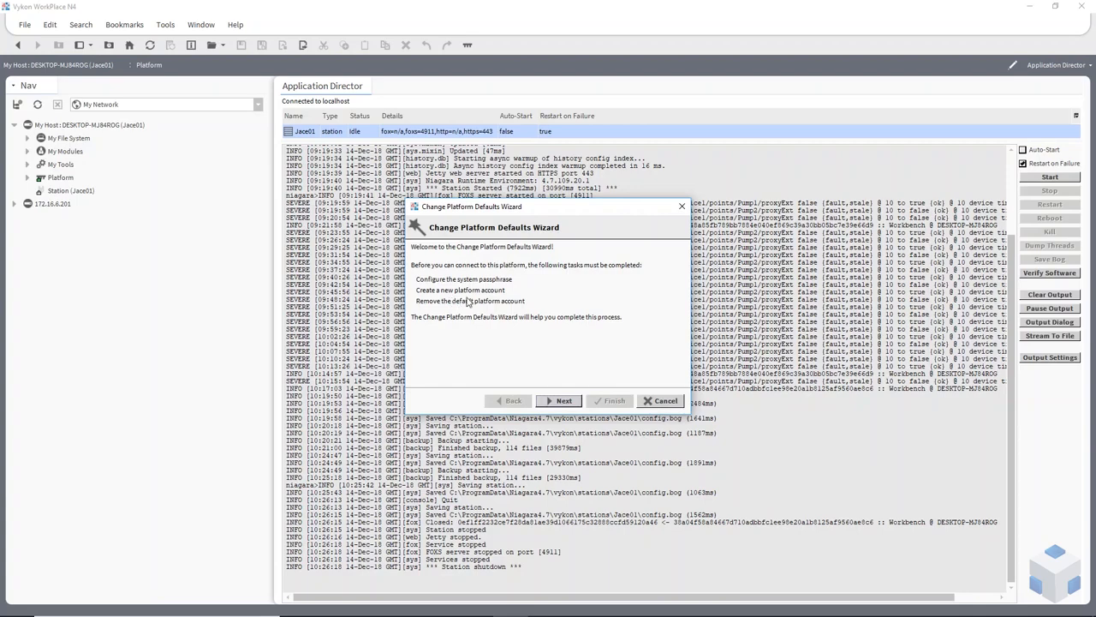
Enter and confirm a new system passphrase for the platform.
left_click(562, 400)
left_click(517, 265)
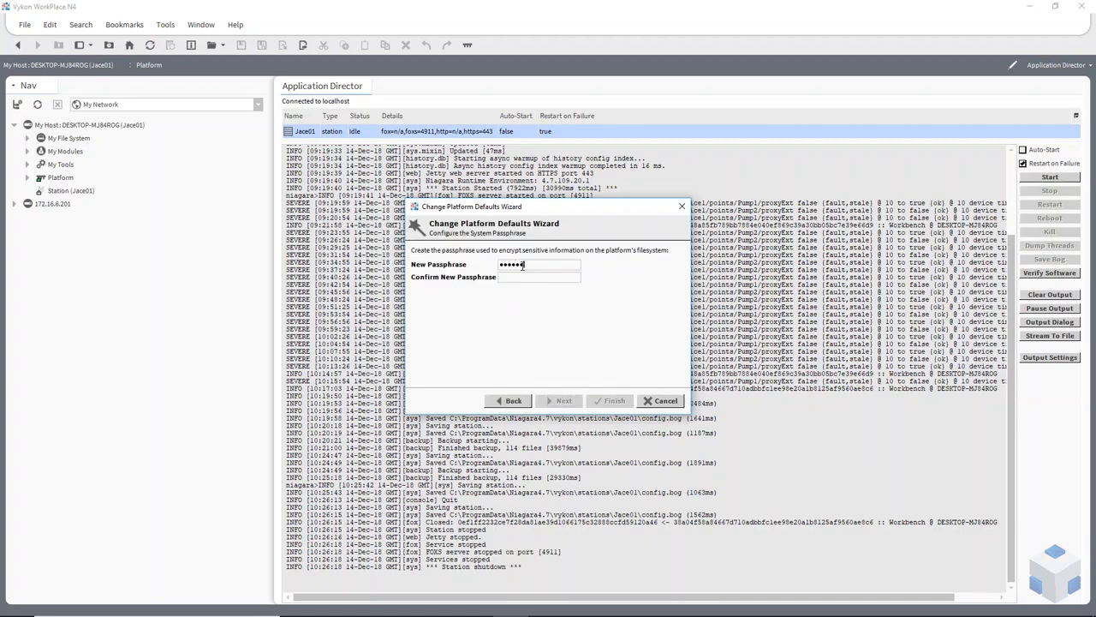
type("*")
Create a new platform account with its username and password, then finish the wizard.
left_click(564, 401)
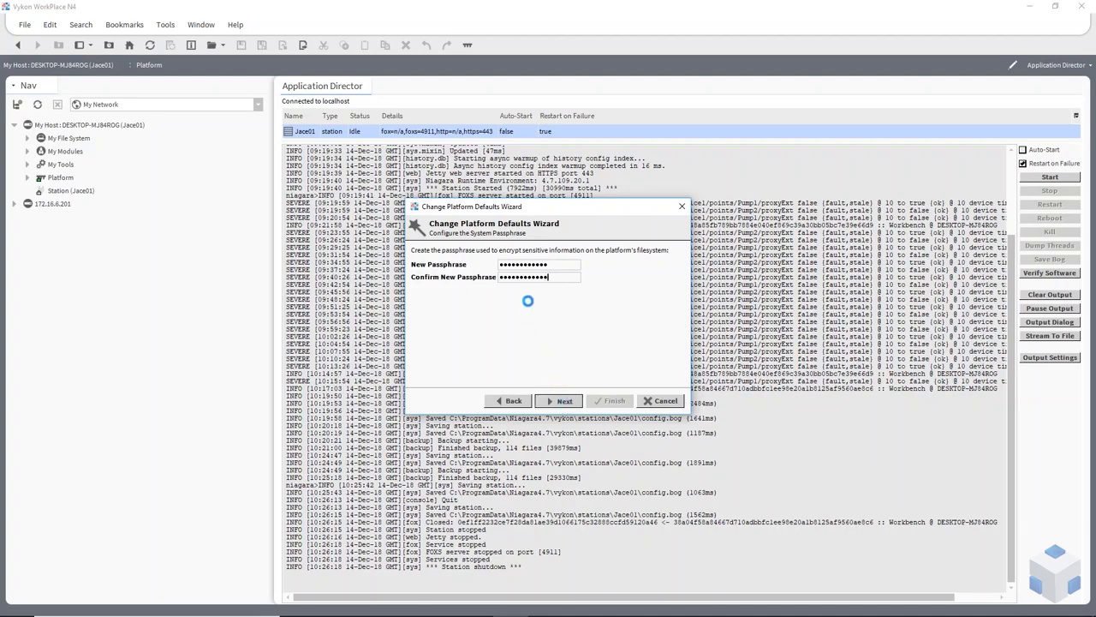
left_click(509, 267)
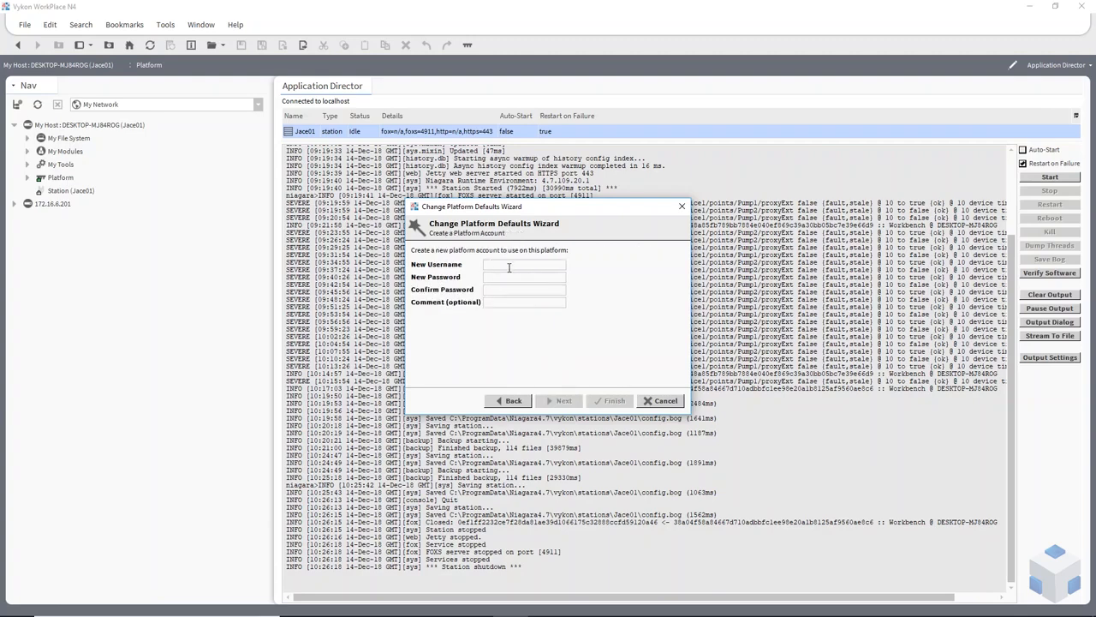
type("Trid")
type("T")
left_click(564, 401)
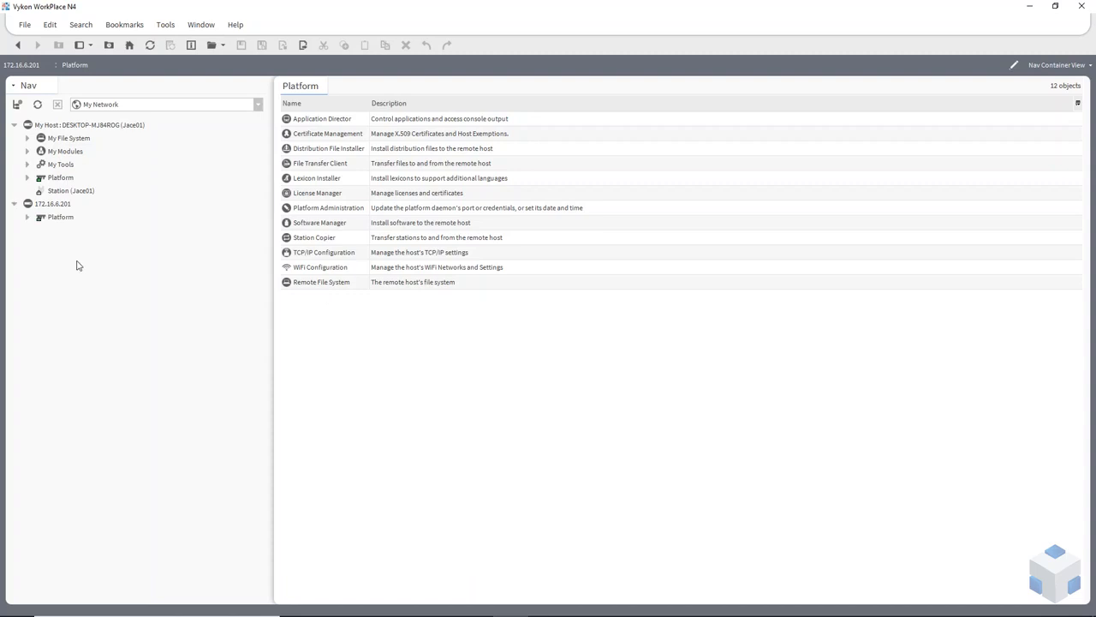
Launch the Commissioning Wizard from the Platform node of 172.16.6.201.
left_click(58, 221)
right_click(57, 224)
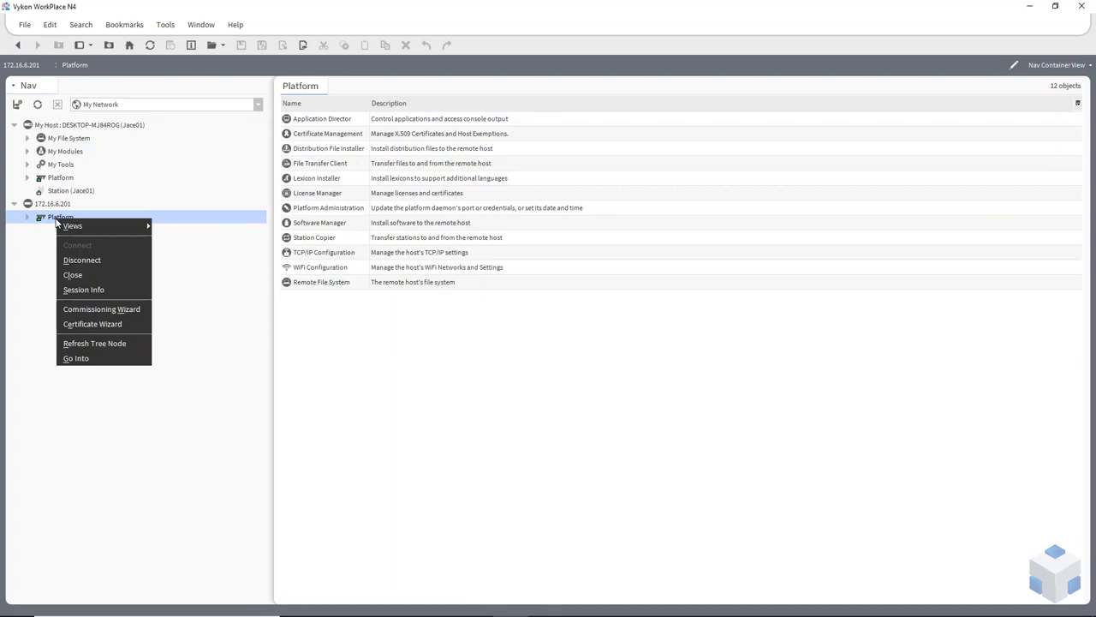
mouse_move(61, 226)
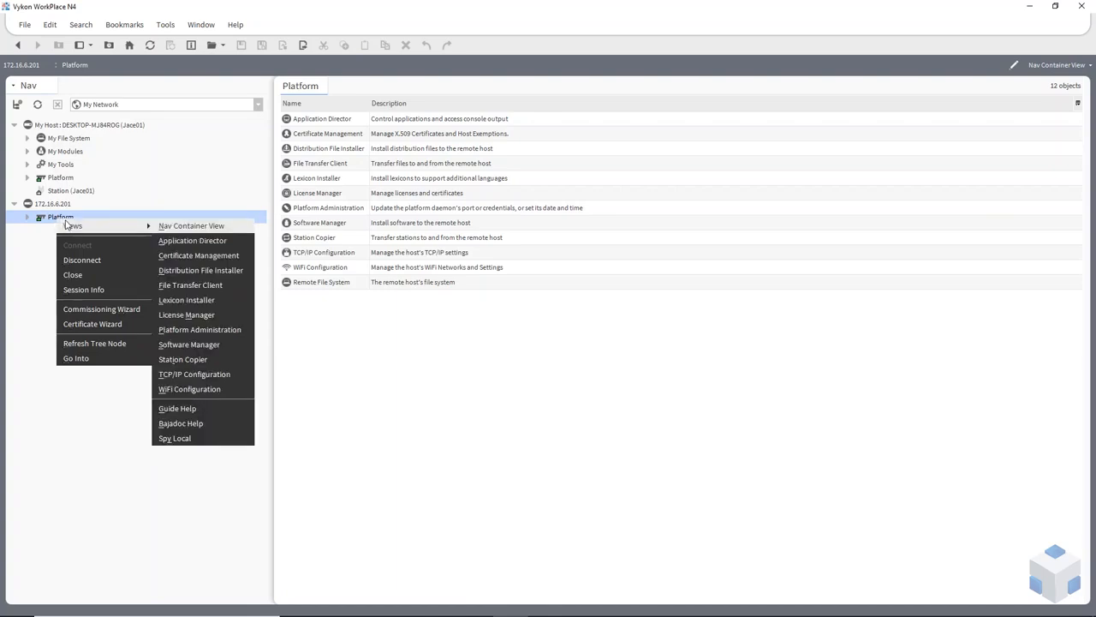
left_click(129, 311)
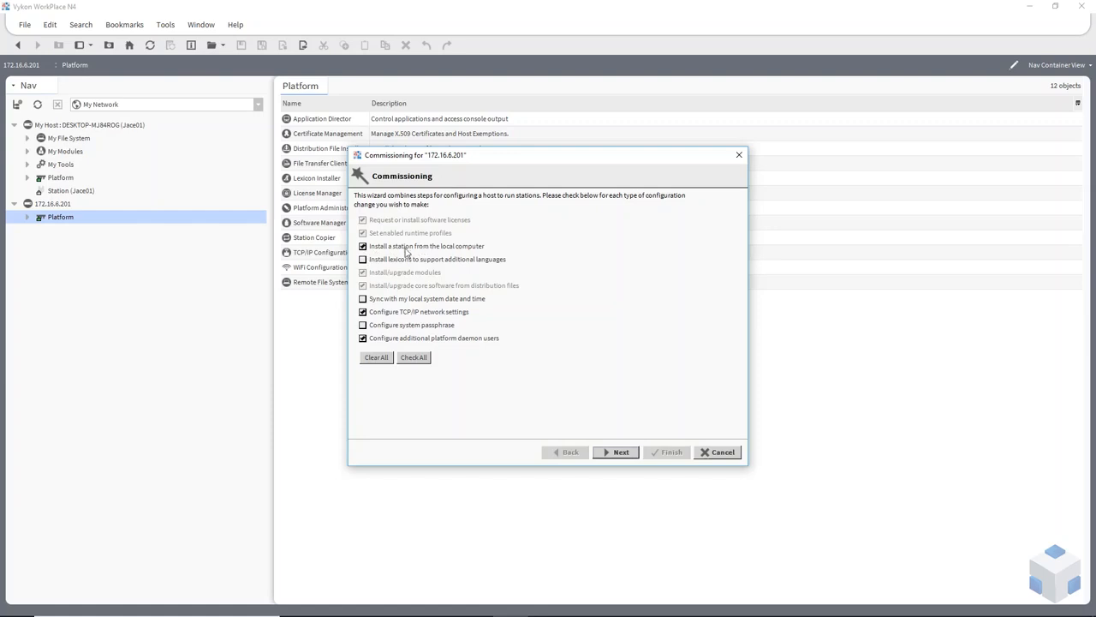
Keep 'Install a station from the local computer' checked and add 'Sync with my local system date and time'.
left_click(388, 248)
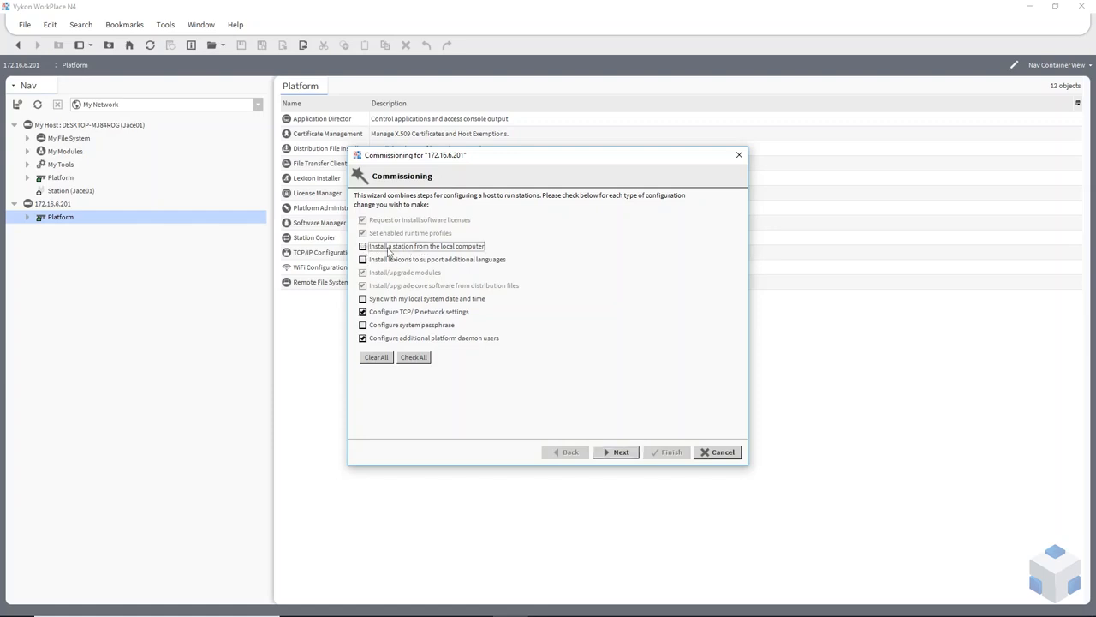
left_click(364, 248)
left_click(363, 299)
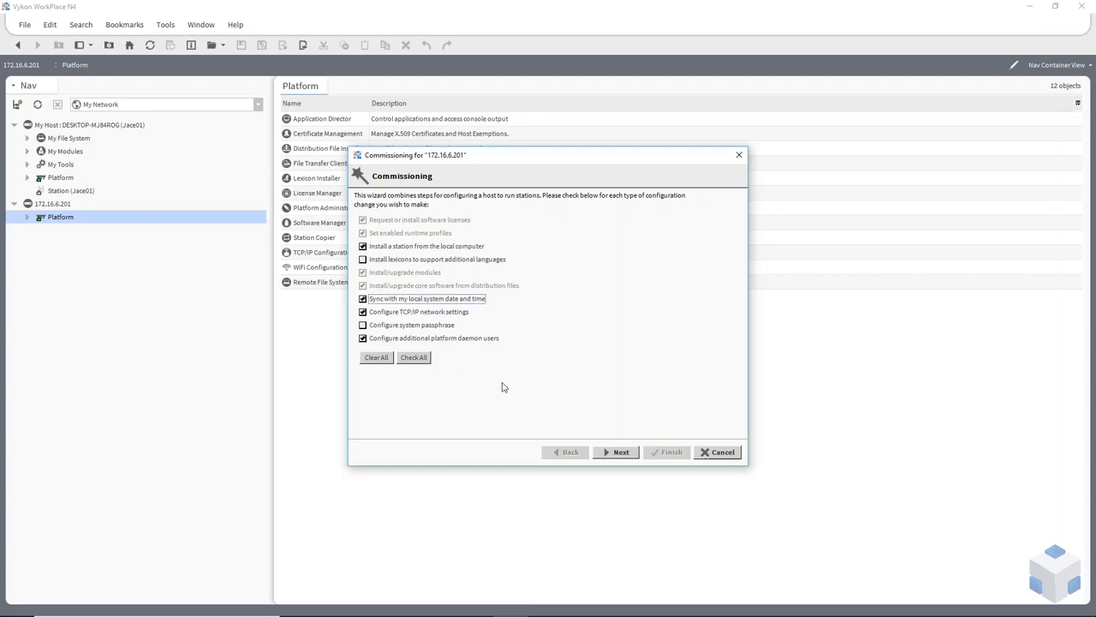
left_click(618, 452)
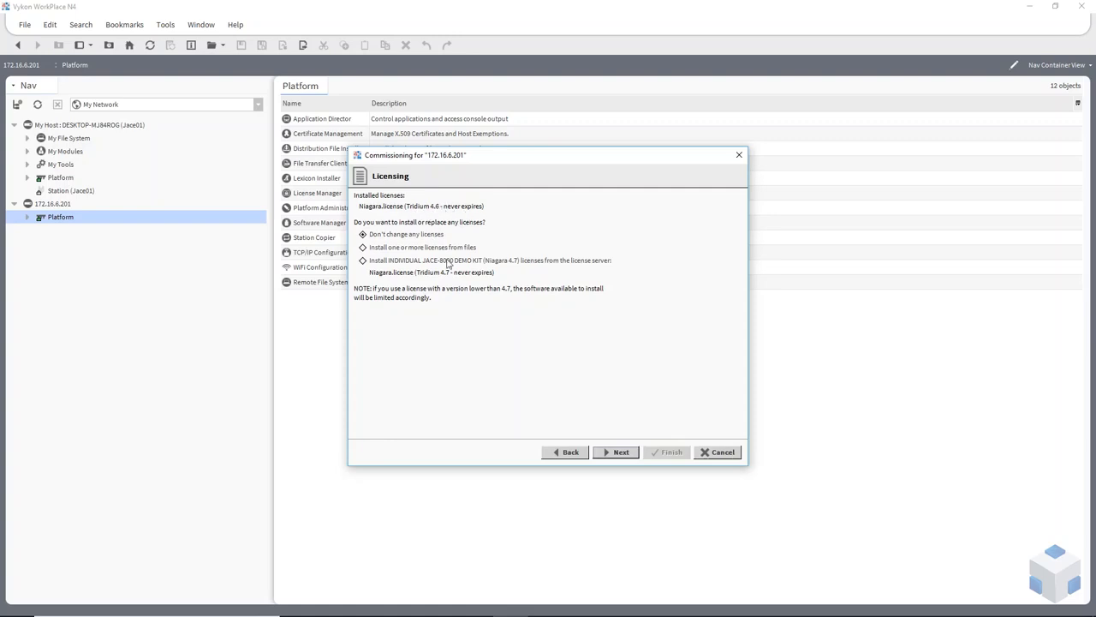
Choose installing individual JACE-8000 demo kit licenses from the license server and proceed.
left_click(366, 262)
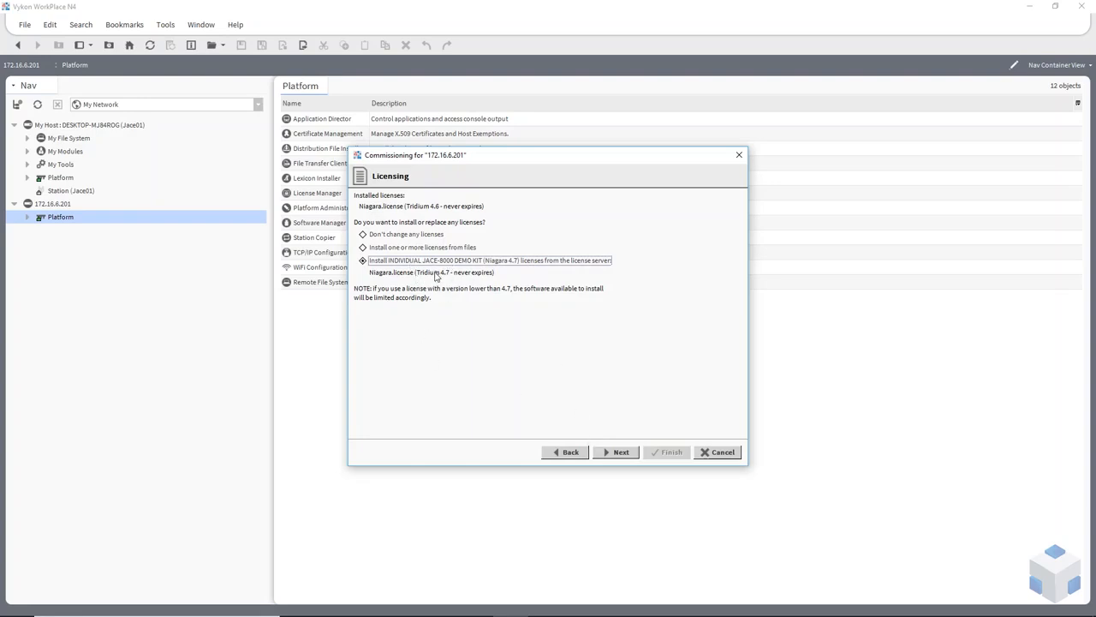
left_click(618, 452)
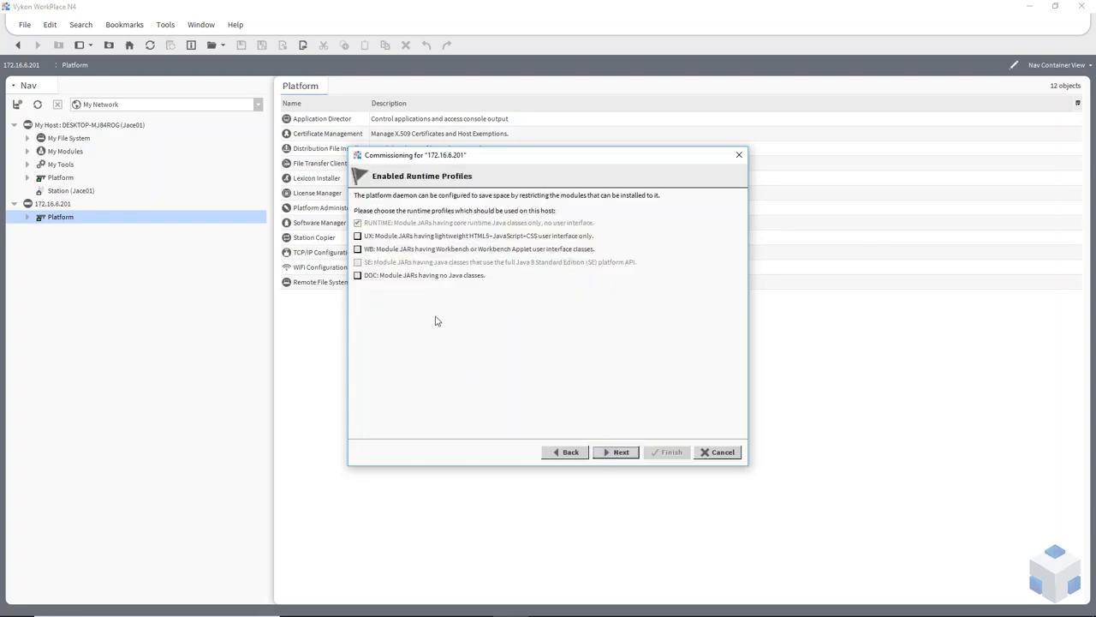
Enable the UX and WB runtime profiles alongside RUNTIME and move on.
left_click(372, 236)
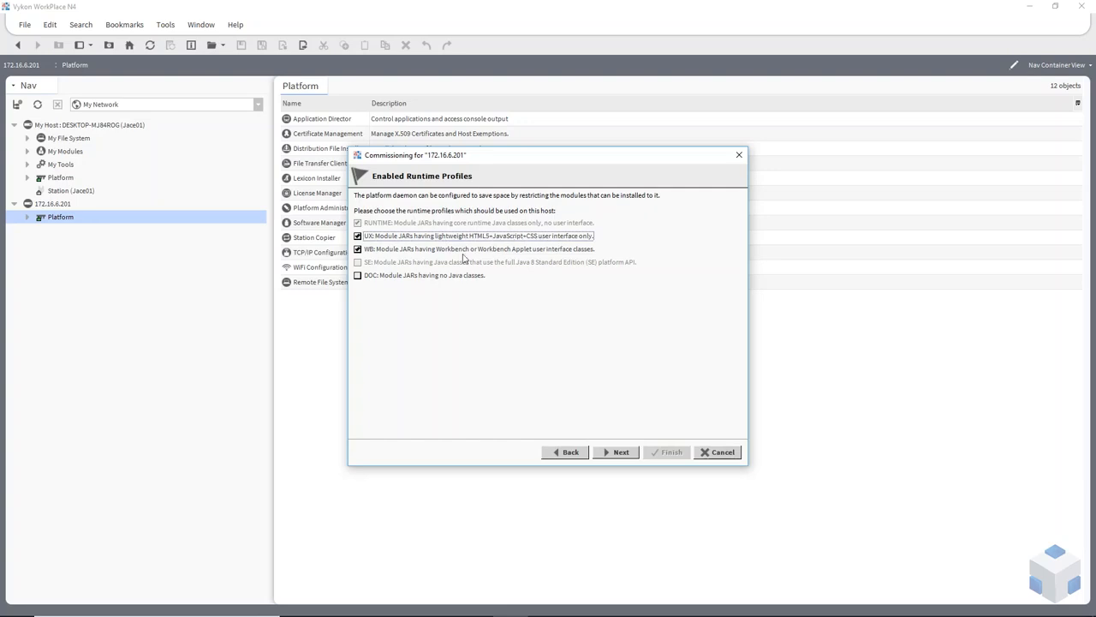
left_click(358, 237)
left_click(358, 237)
left_click(358, 249)
left_click(623, 455)
Select Jace01 as the station to install, keeping Start After Install and Auto-Start enabled.
left_click(481, 213)
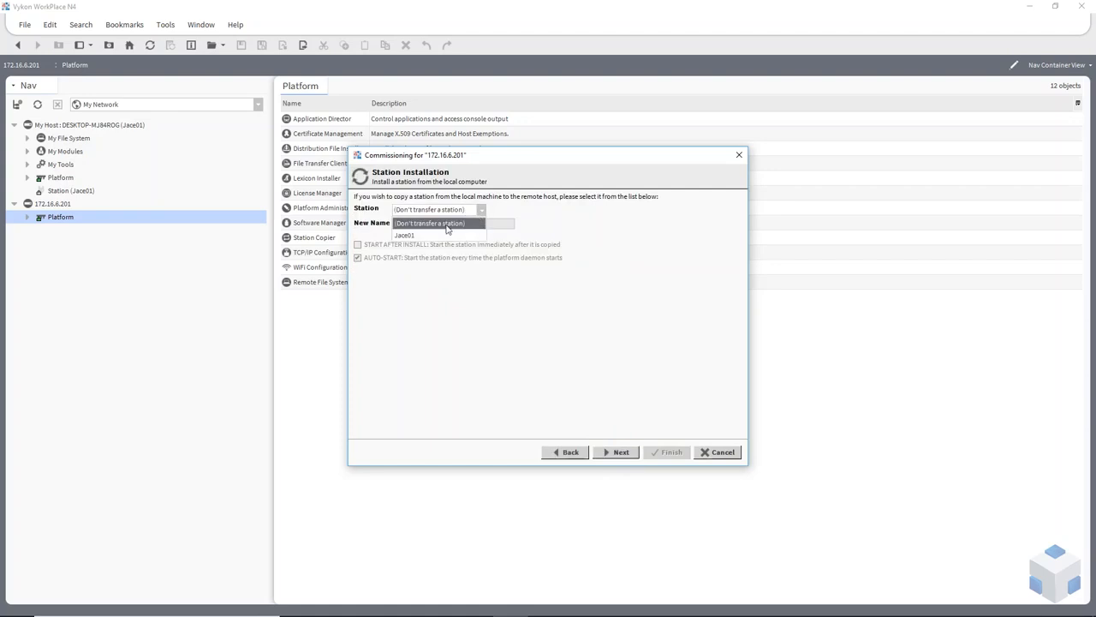
left_click(419, 238)
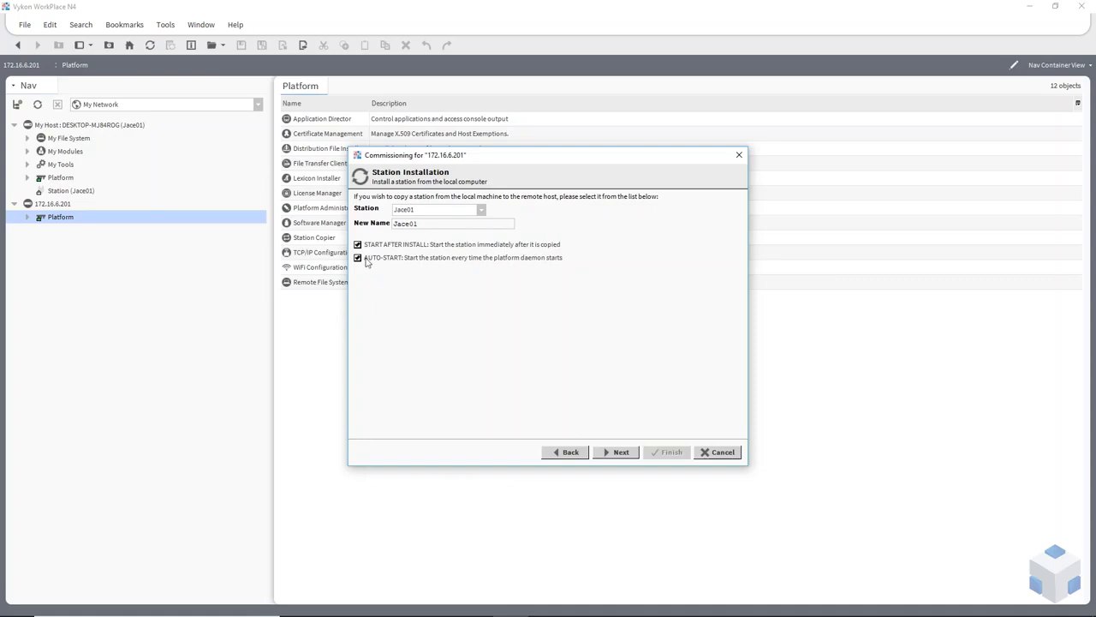
left_click(359, 259)
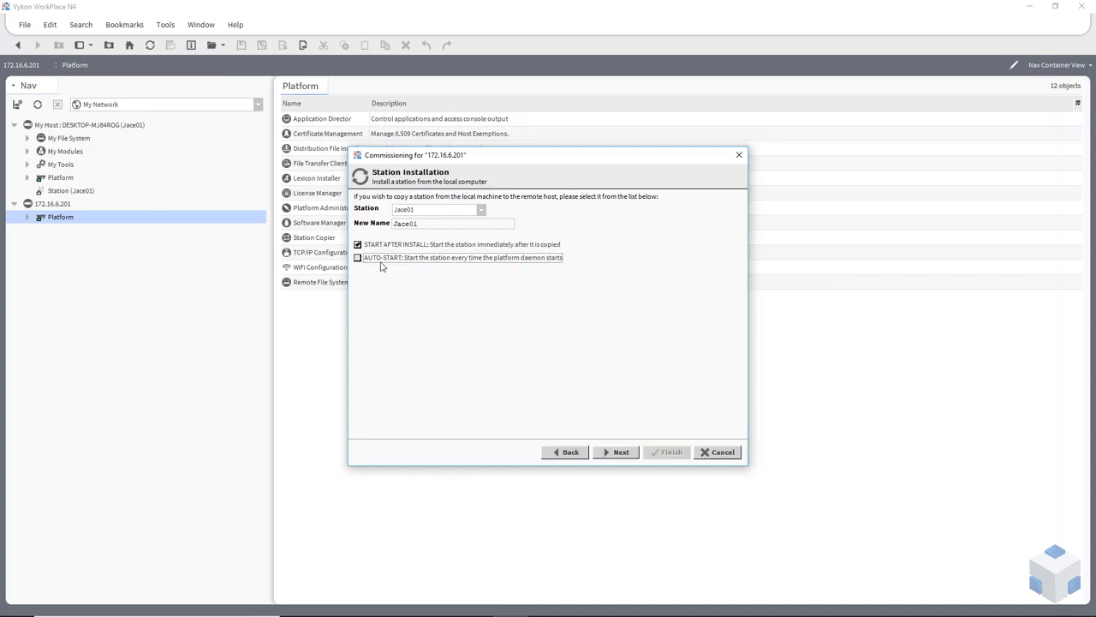
left_click(357, 260)
left_click(615, 446)
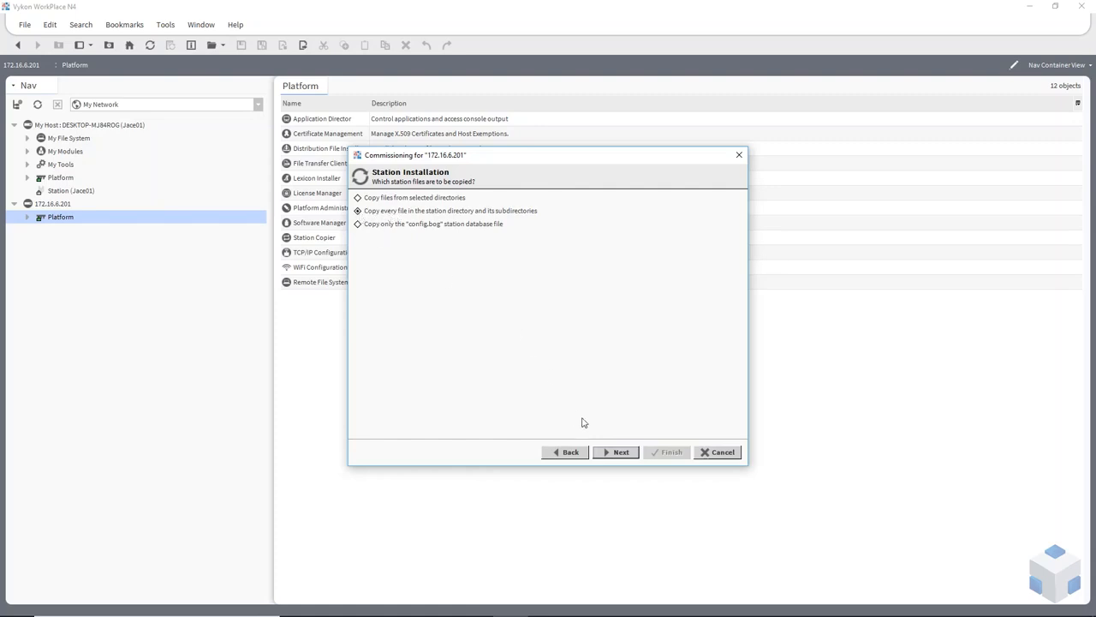
Accept copying all station files, then enlarge the wizard and sort modules by name.
left_click(618, 451)
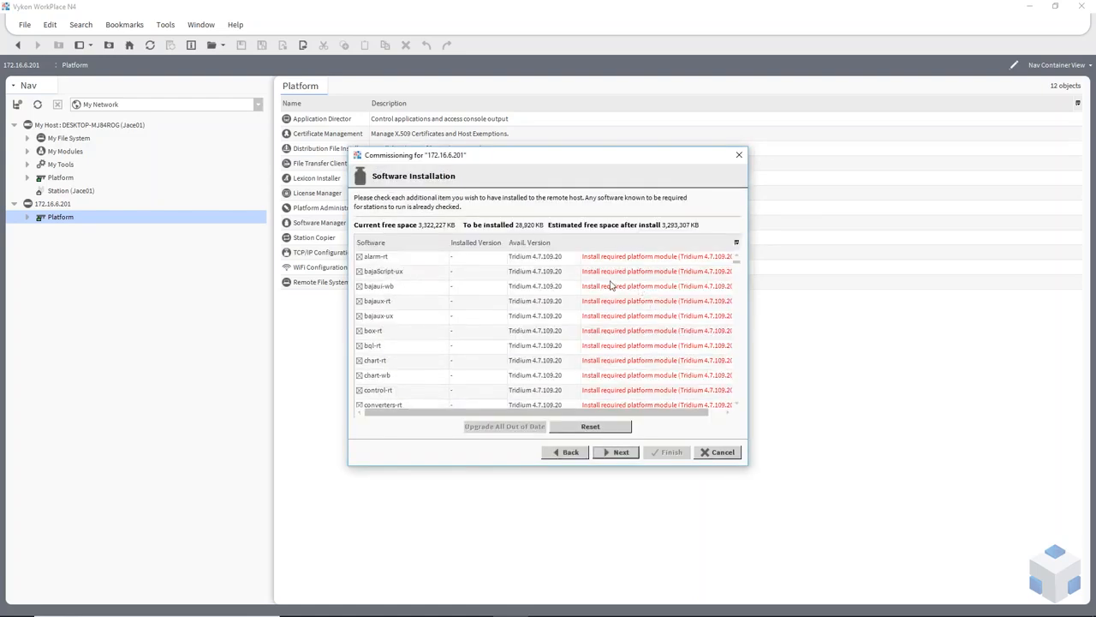
left_click_drag(747, 465, 840, 551)
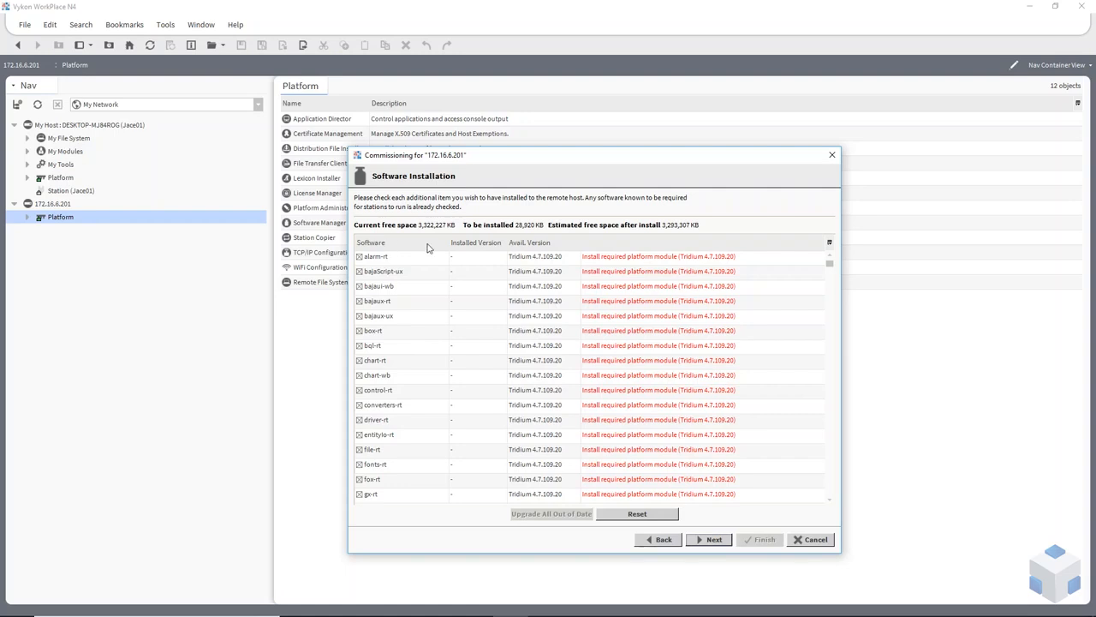
left_click(378, 246)
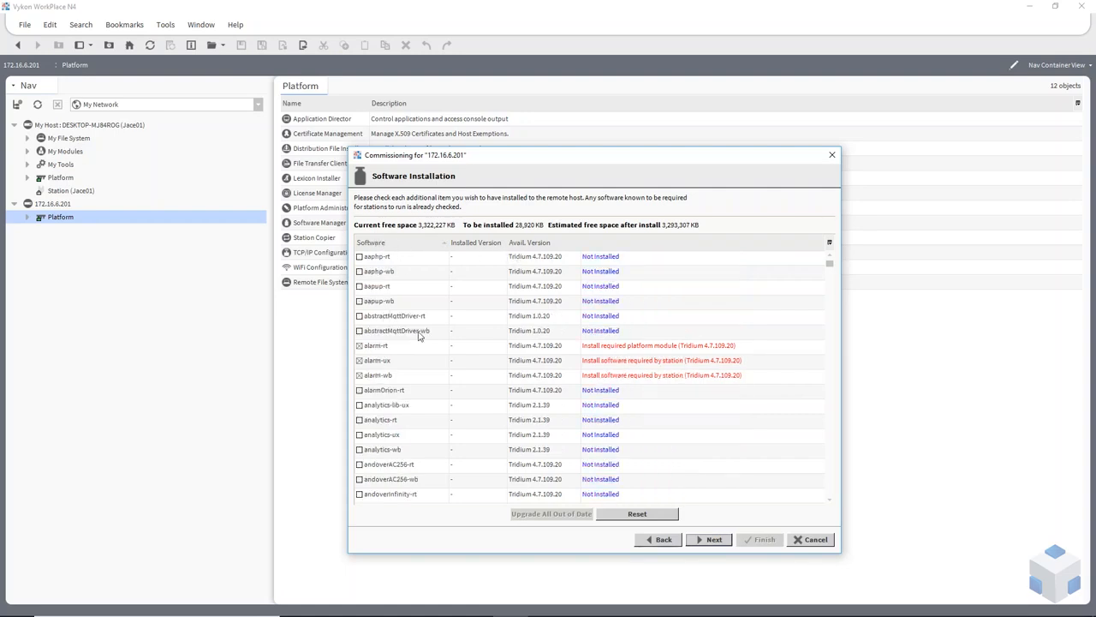
scroll(388, 365, "down", 2)
scroll(388, 365, "down", 3)
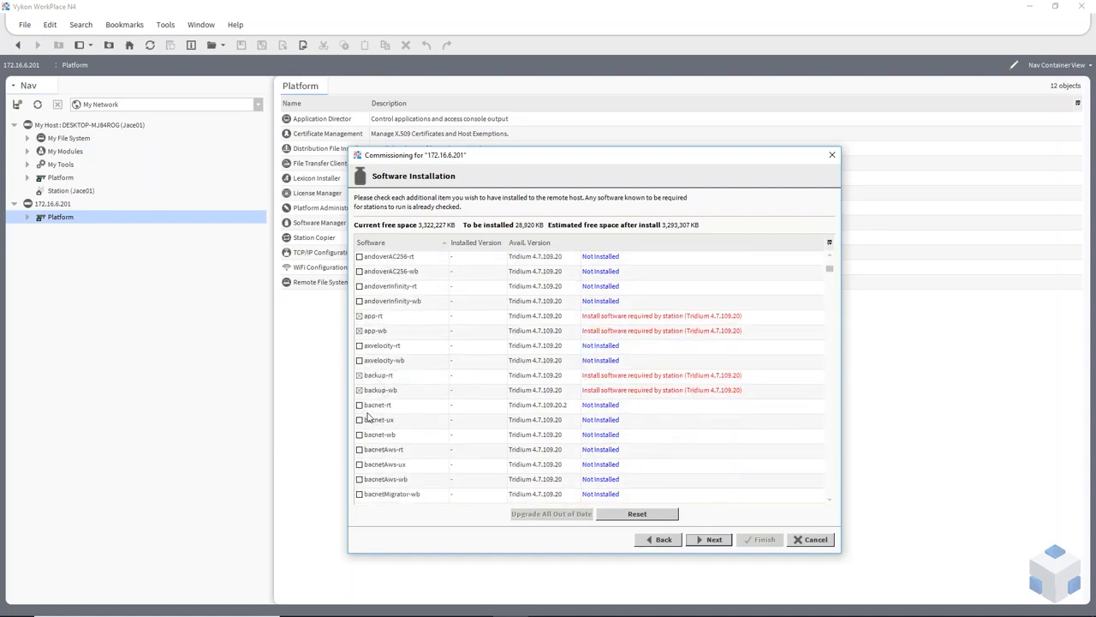
Add the bacnet, dashboard and email modules to the software installation and continue.
left_click(359, 407)
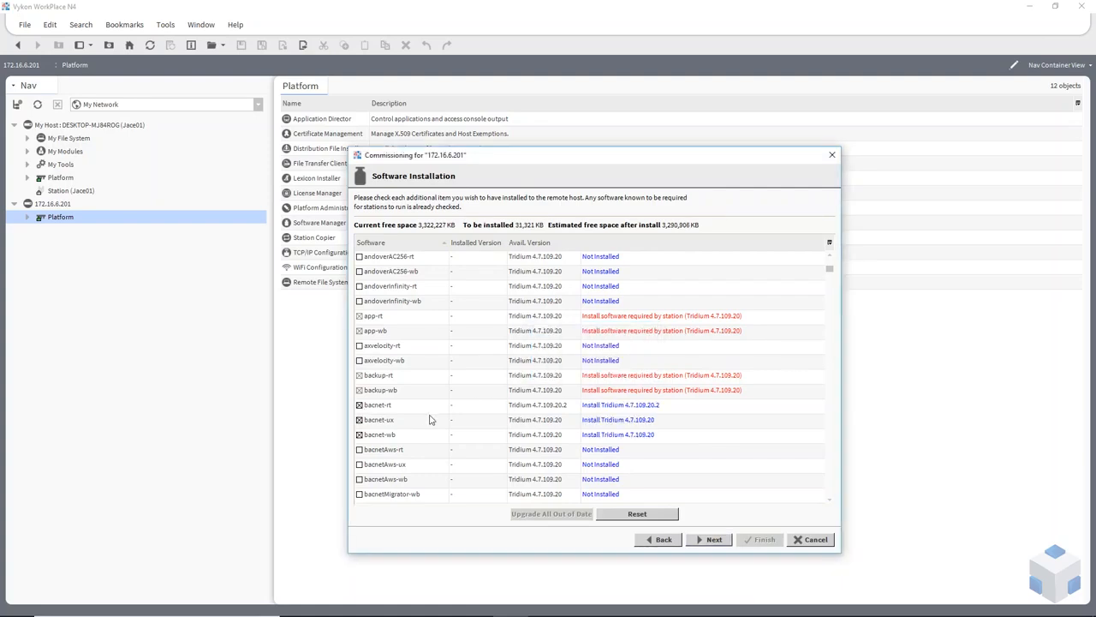
scroll(387, 426, "down", 1)
scroll(387, 425, "down", 6)
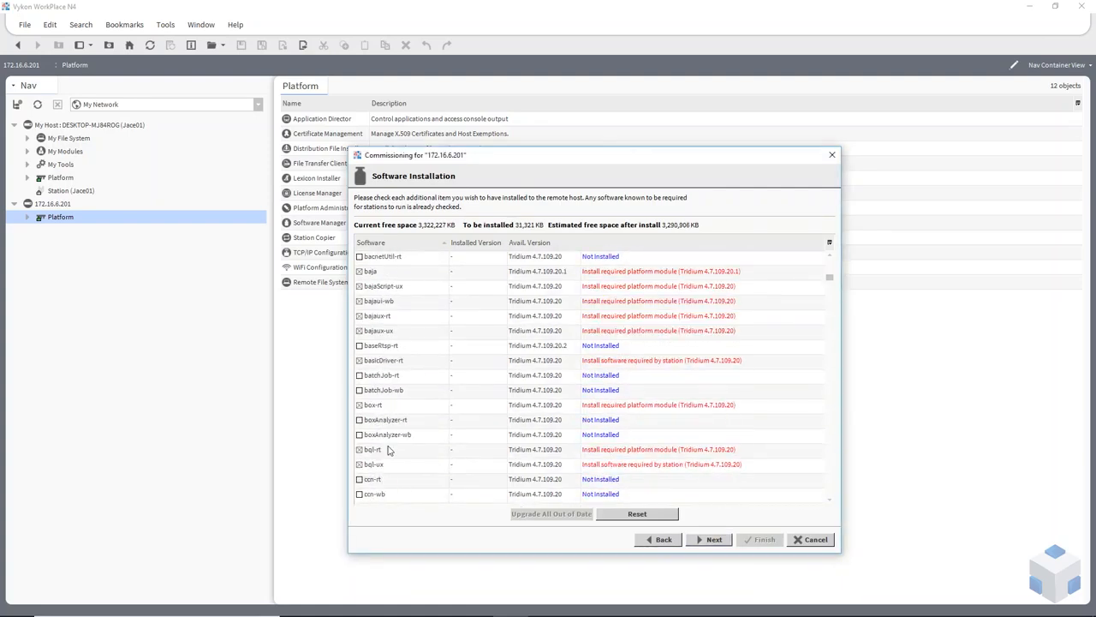
scroll(385, 446, "down", 5)
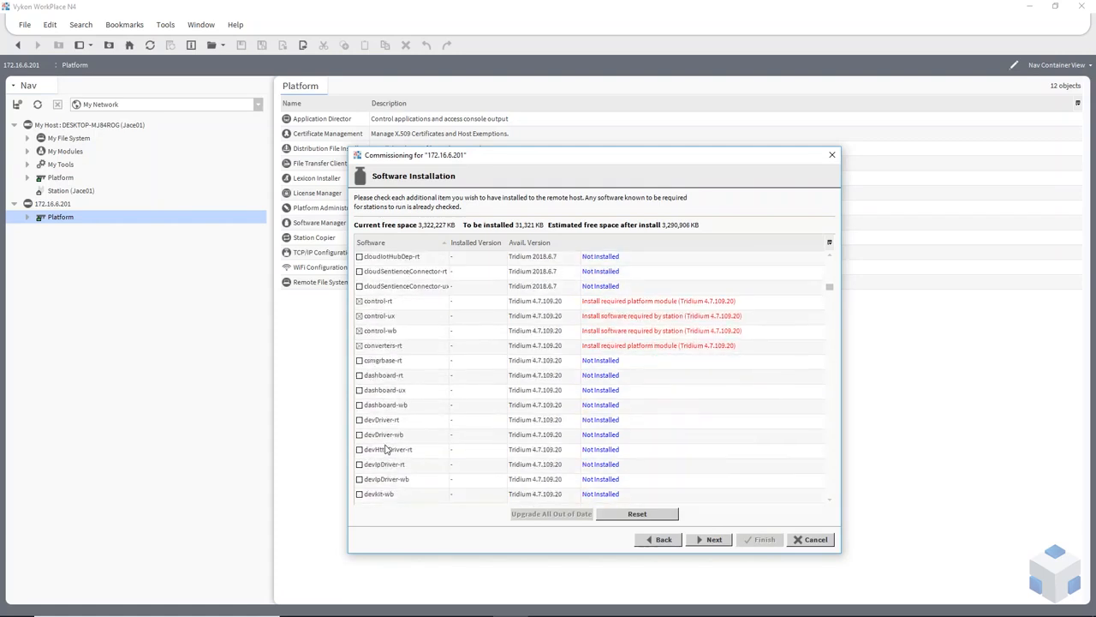
left_click(359, 375)
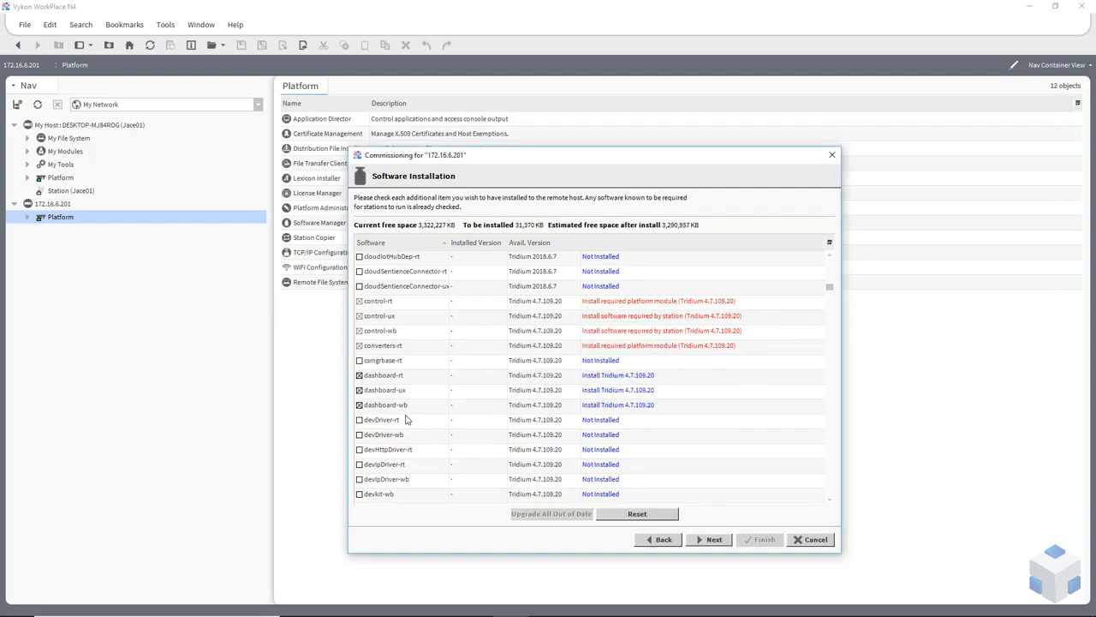
scroll(394, 422, "down", 3)
scroll(384, 426, "down", 4)
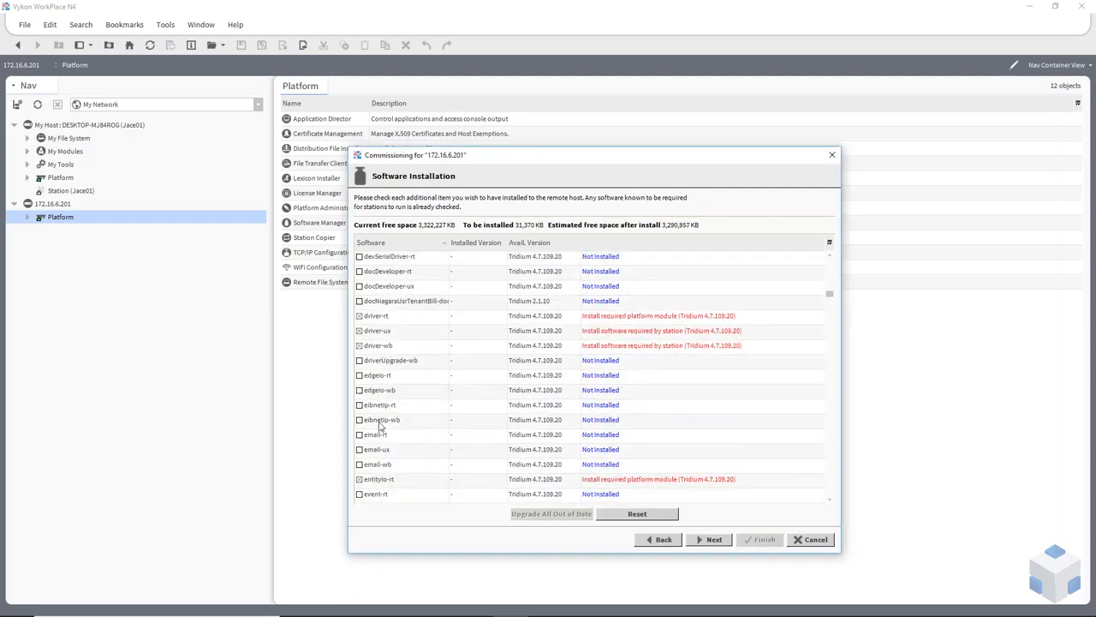
left_click(360, 421)
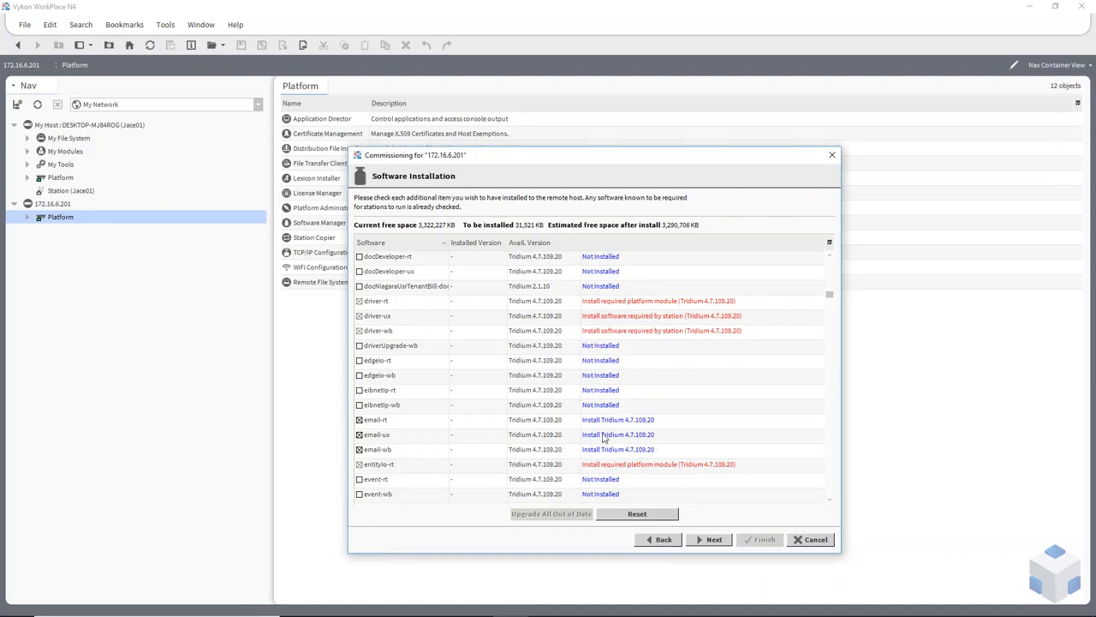
left_click(711, 539)
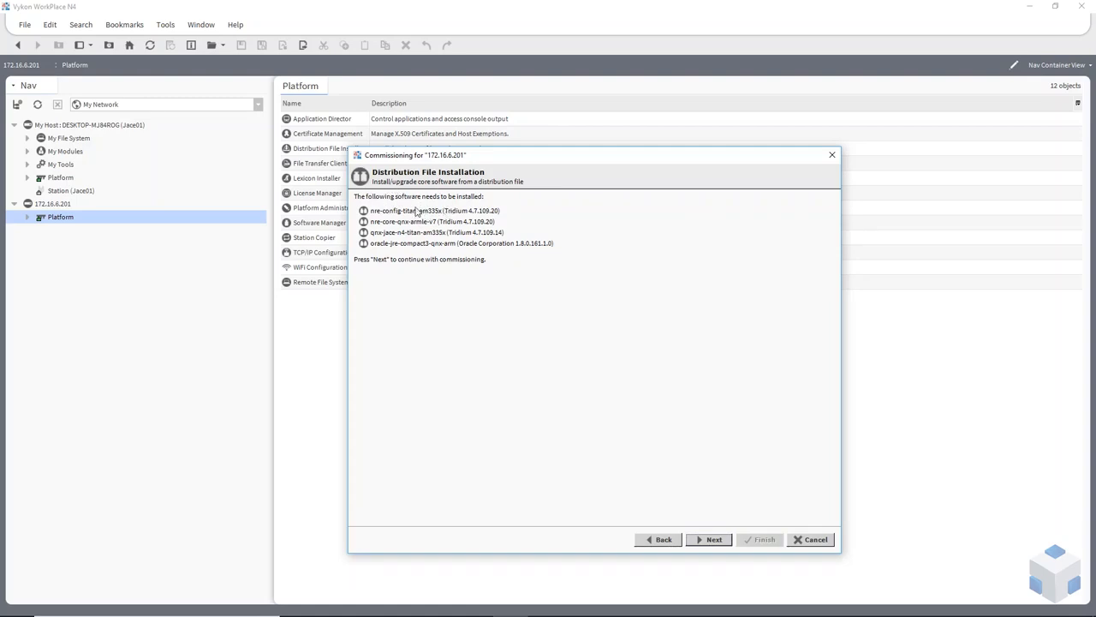
Pass distribution files and inspect Interface 1 and 2 TCP/IP settings without changes.
left_click(711, 539)
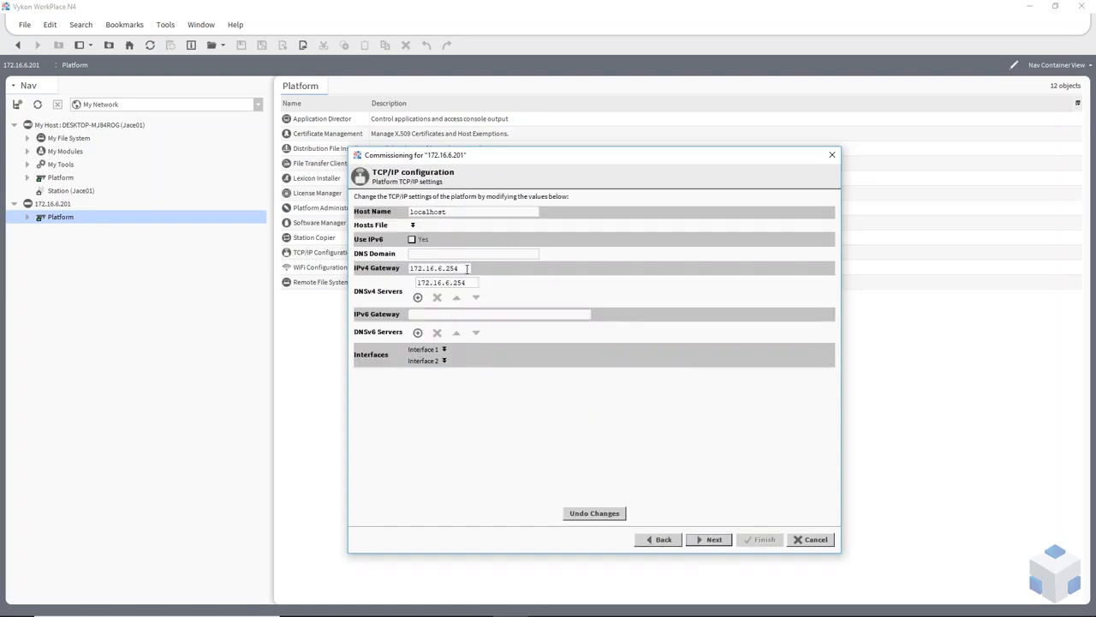
left_click_drag(467, 268, 409, 270)
left_click(445, 349)
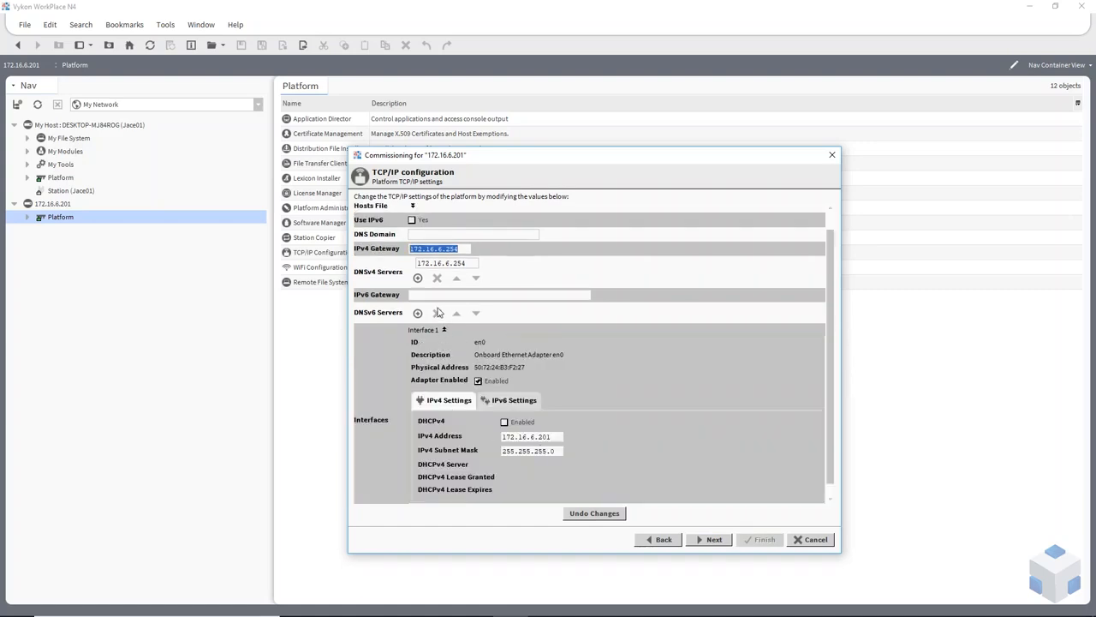
scroll(512, 380, "down", 1)
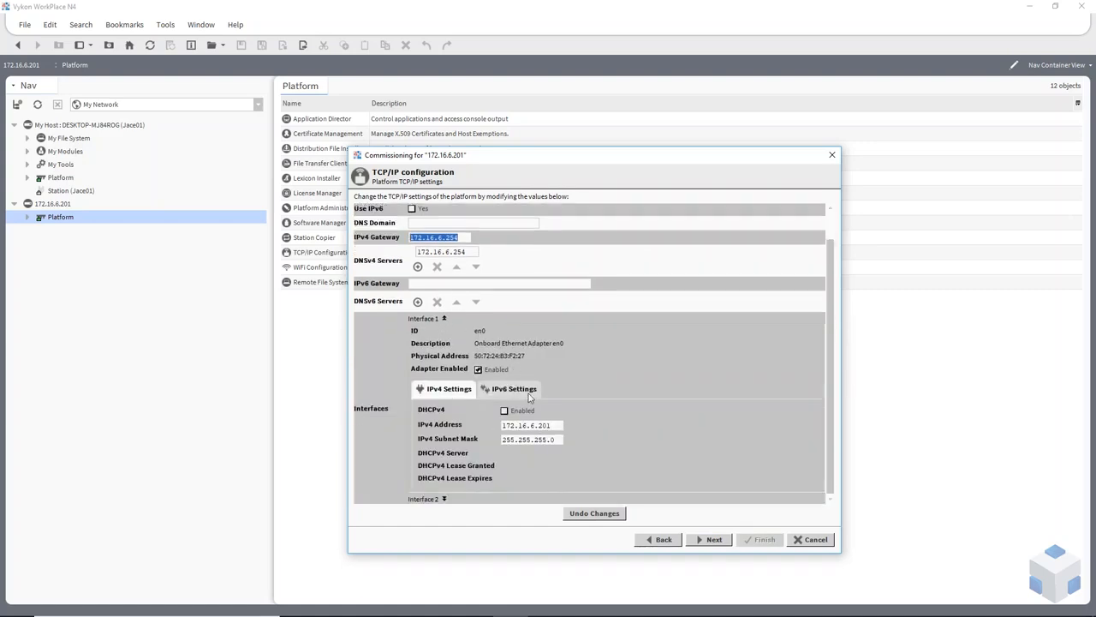
left_click(445, 318)
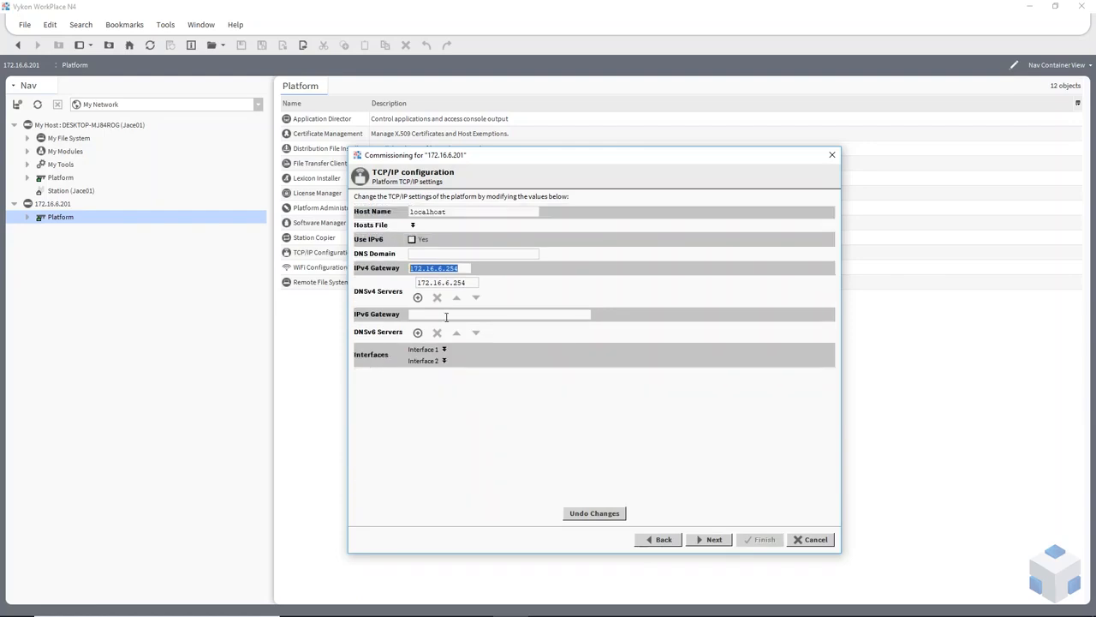
left_click(445, 361)
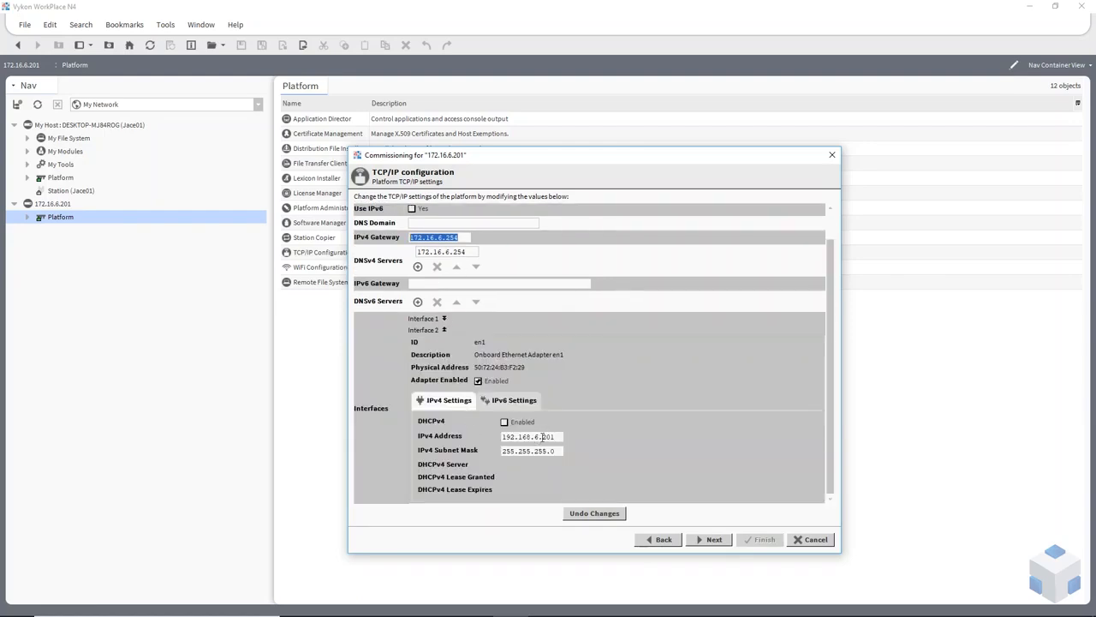
left_click(444, 330)
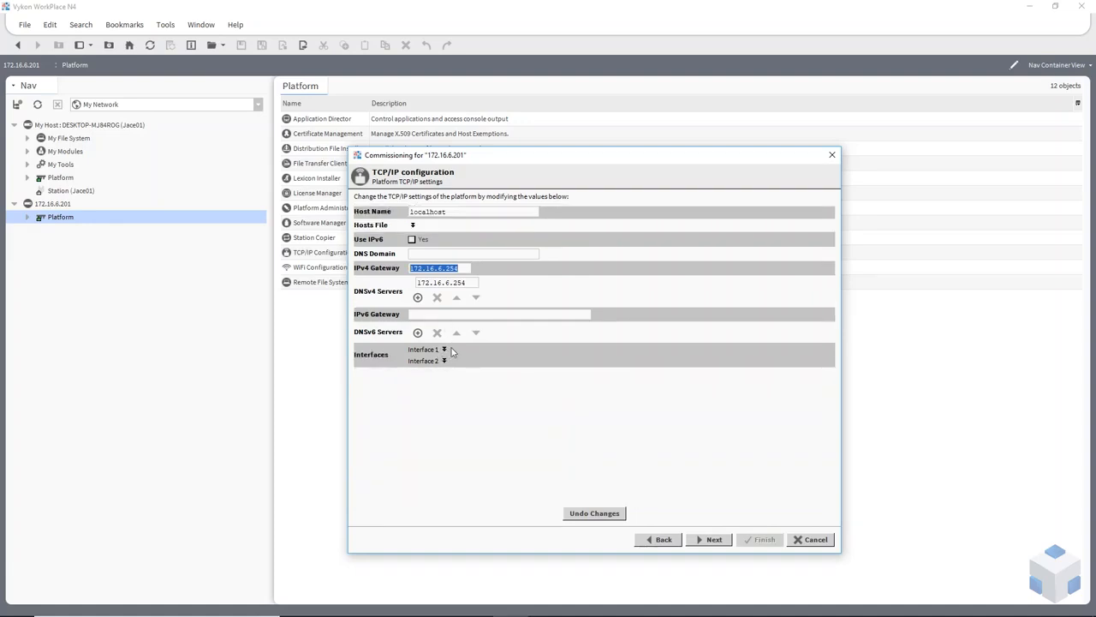
left_click(712, 541)
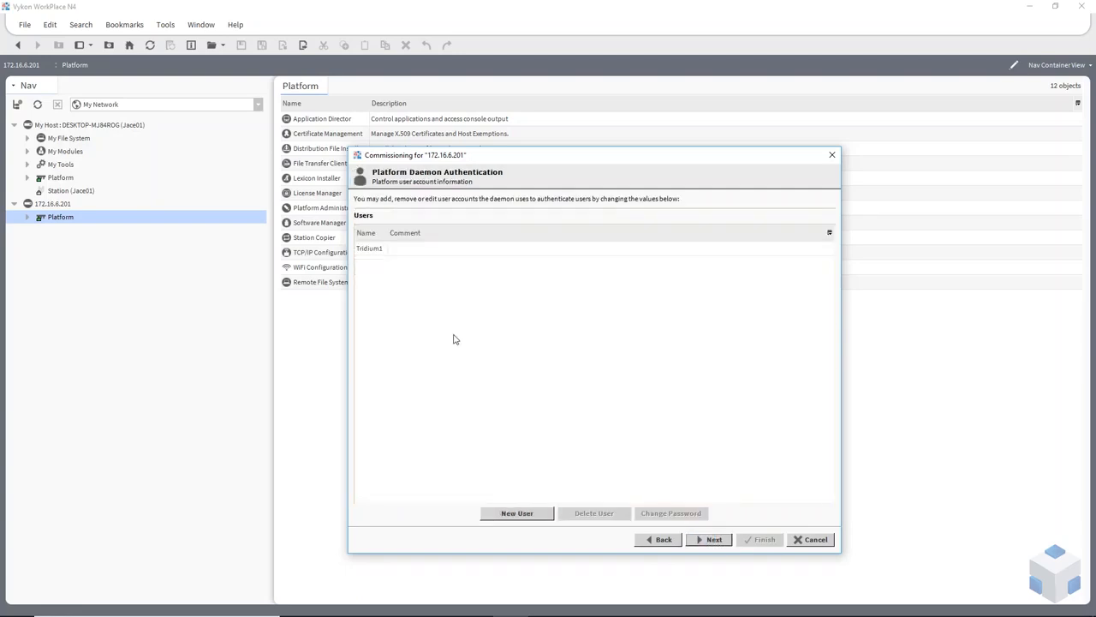
Create a second platform user with a user name and password, then continue.
left_click(517, 513)
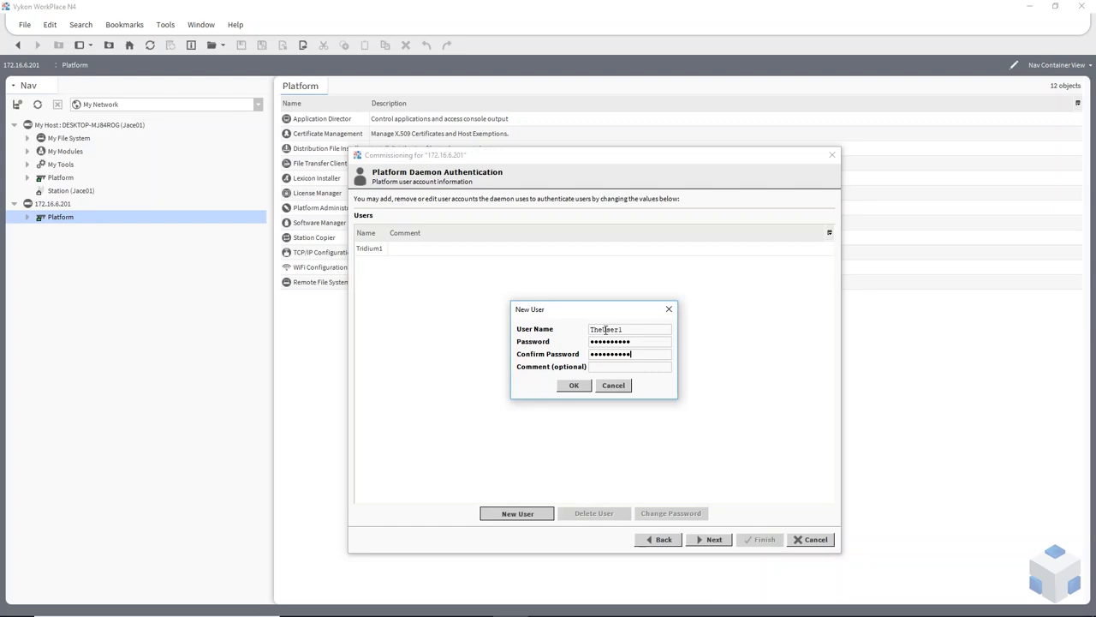
left_click(575, 385)
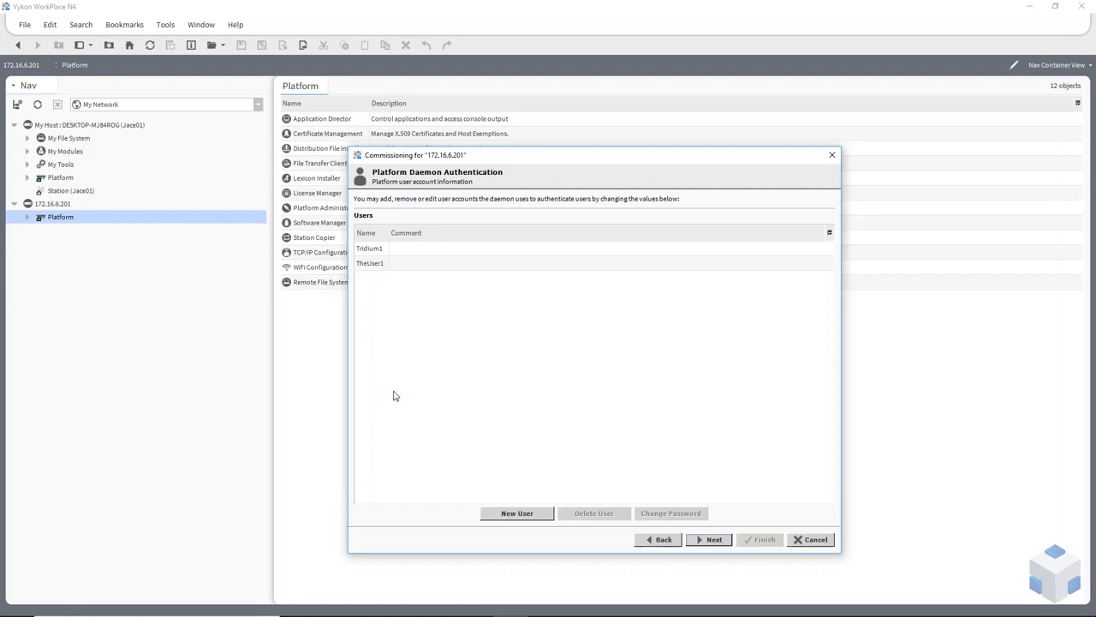
left_click(709, 540)
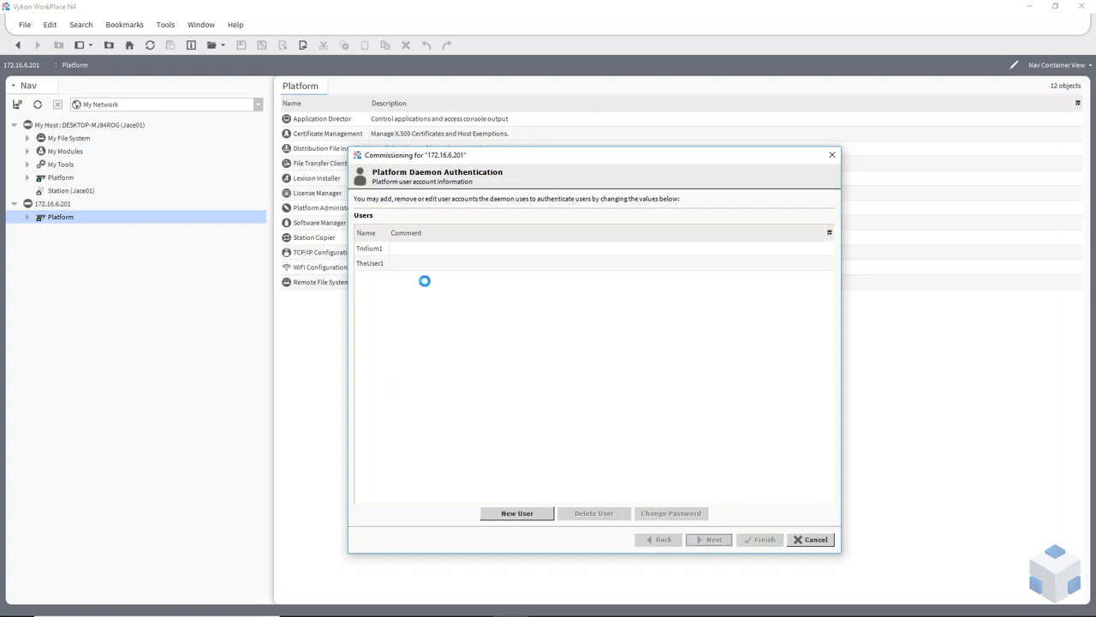
Review the new user, demo license and Jace01 start changes, then finish commissioning.
scroll(475, 320, "down", 5)
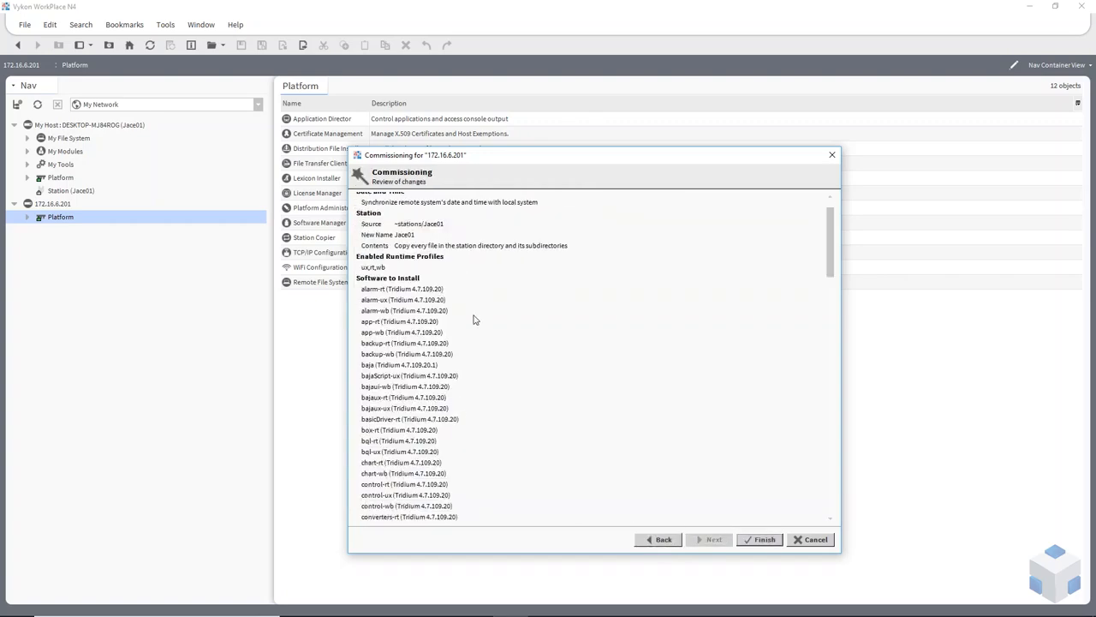
scroll(475, 321, "down", 15)
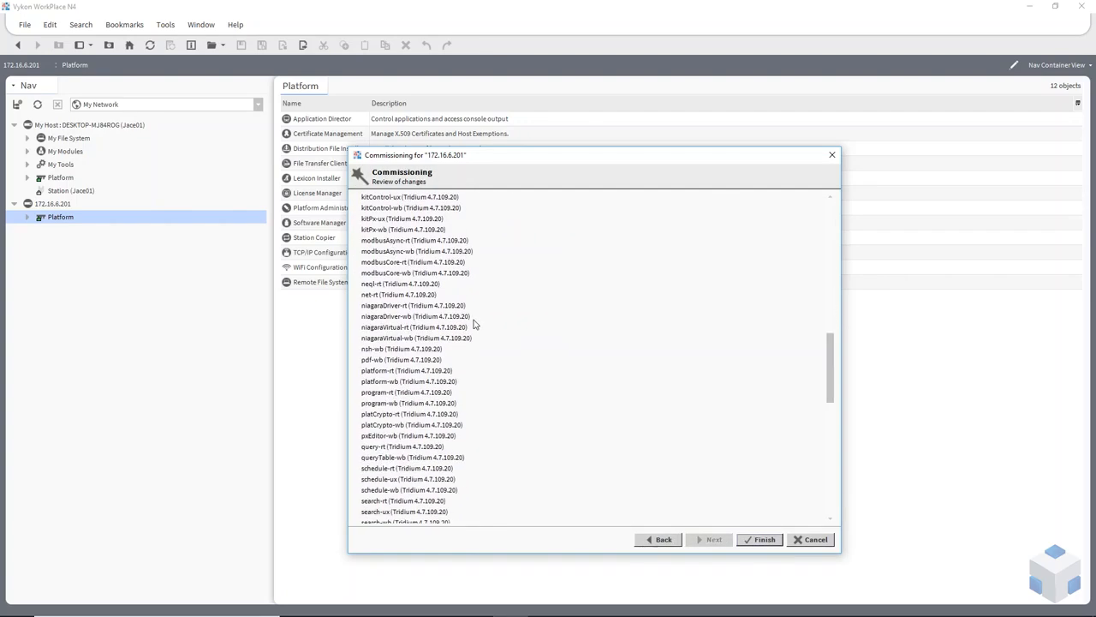
scroll(475, 324, "down", 15)
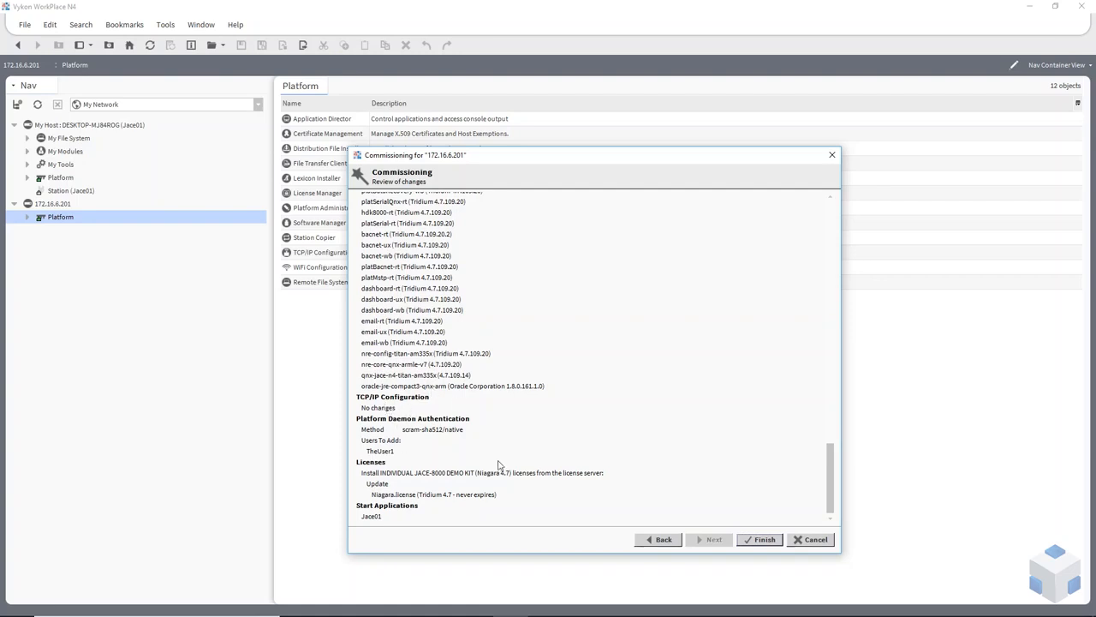
left_click(761, 540)
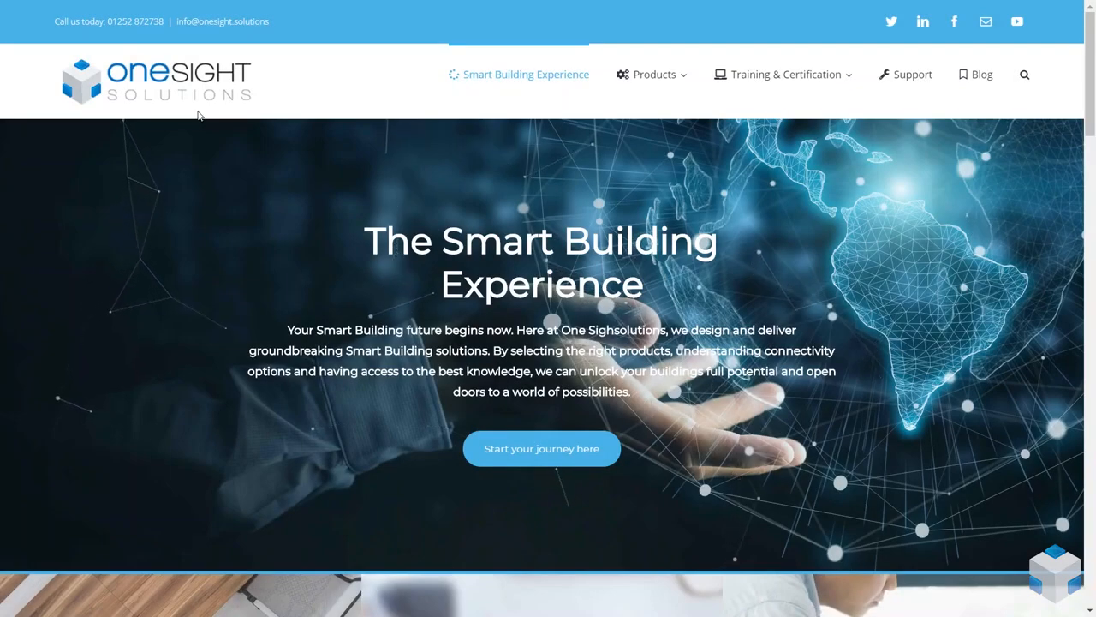
mouse_move(667, 82)
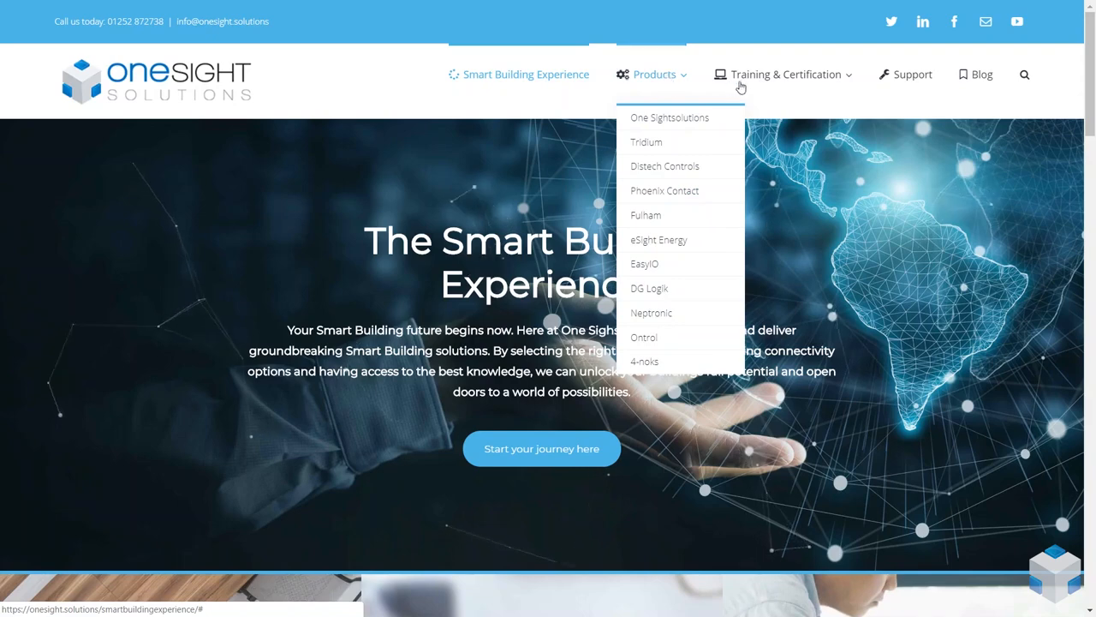
mouse_move(818, 85)
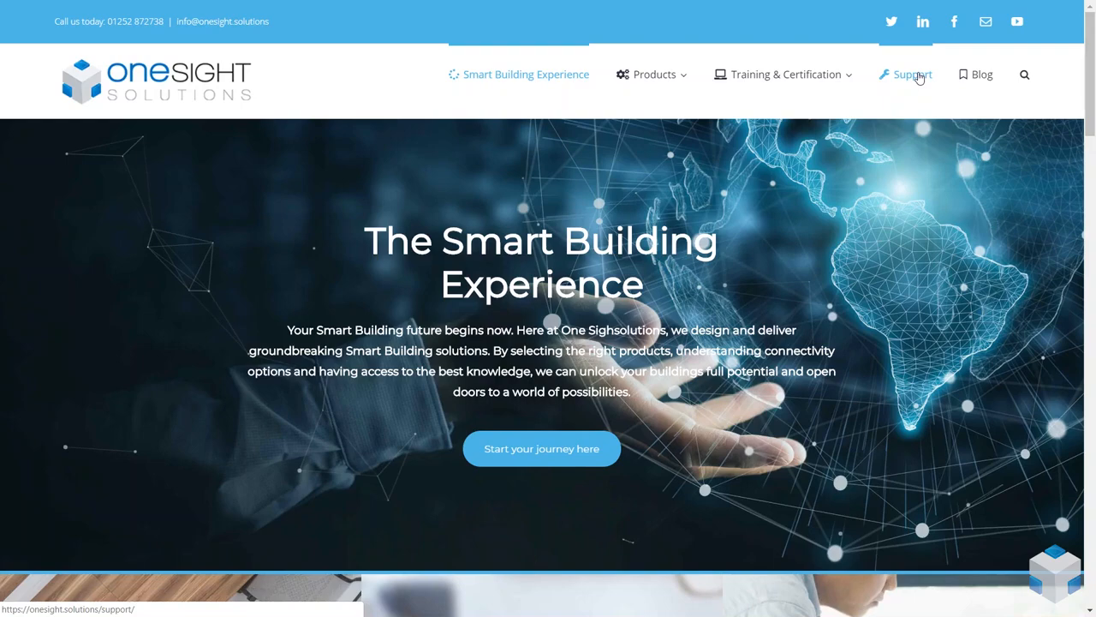
scroll(353, 294, "down", 1)
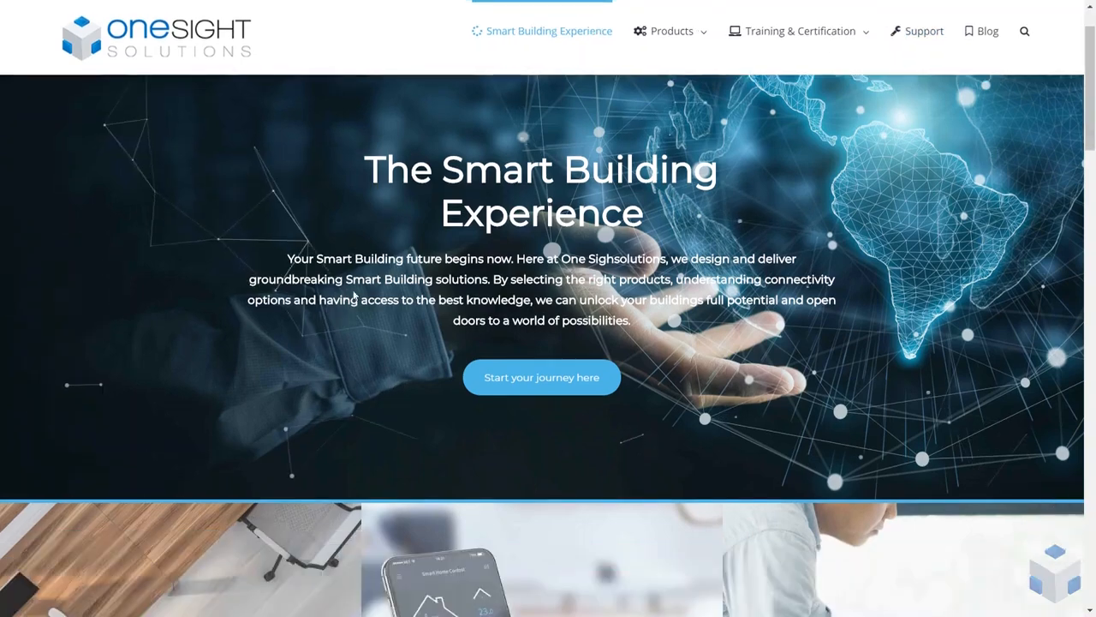
scroll(368, 298, "down", 1)
scroll(382, 298, "down", 5)
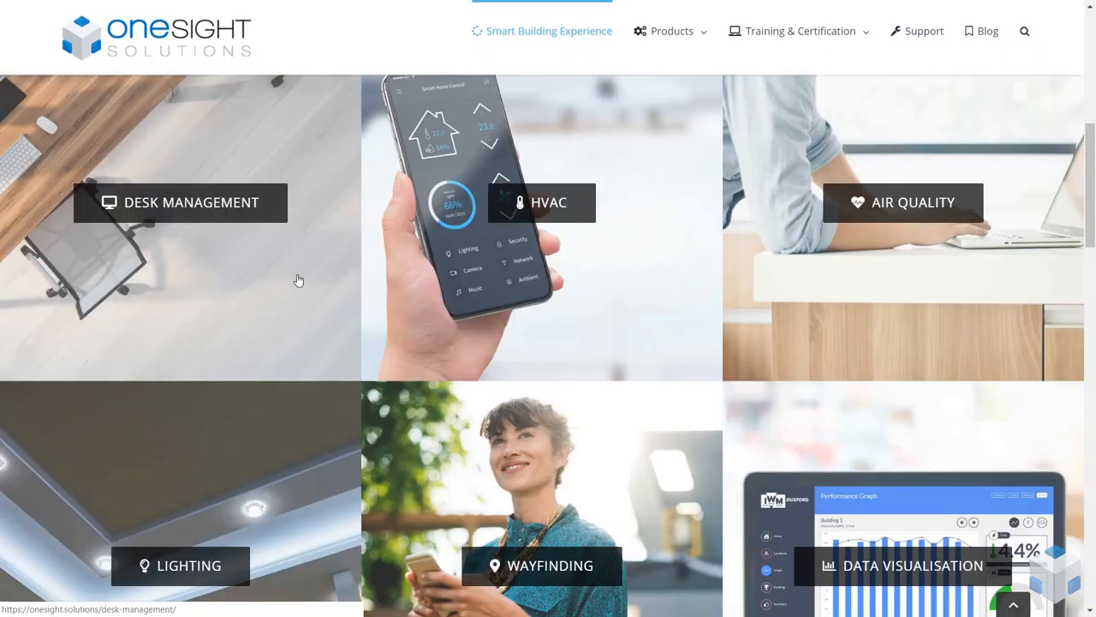
scroll(433, 325, "down", 2)
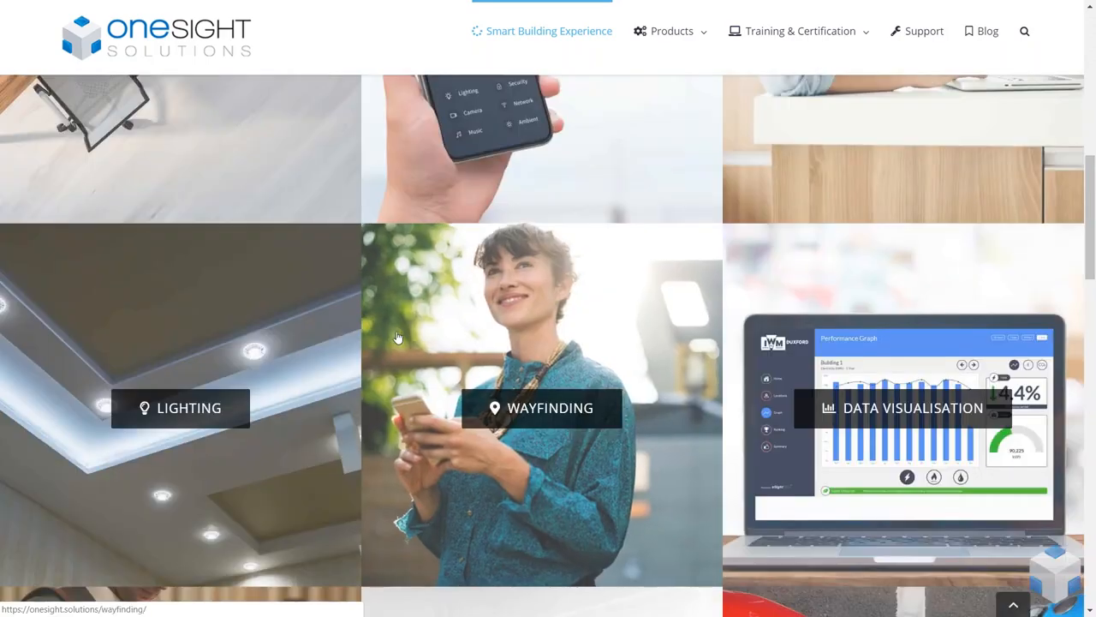